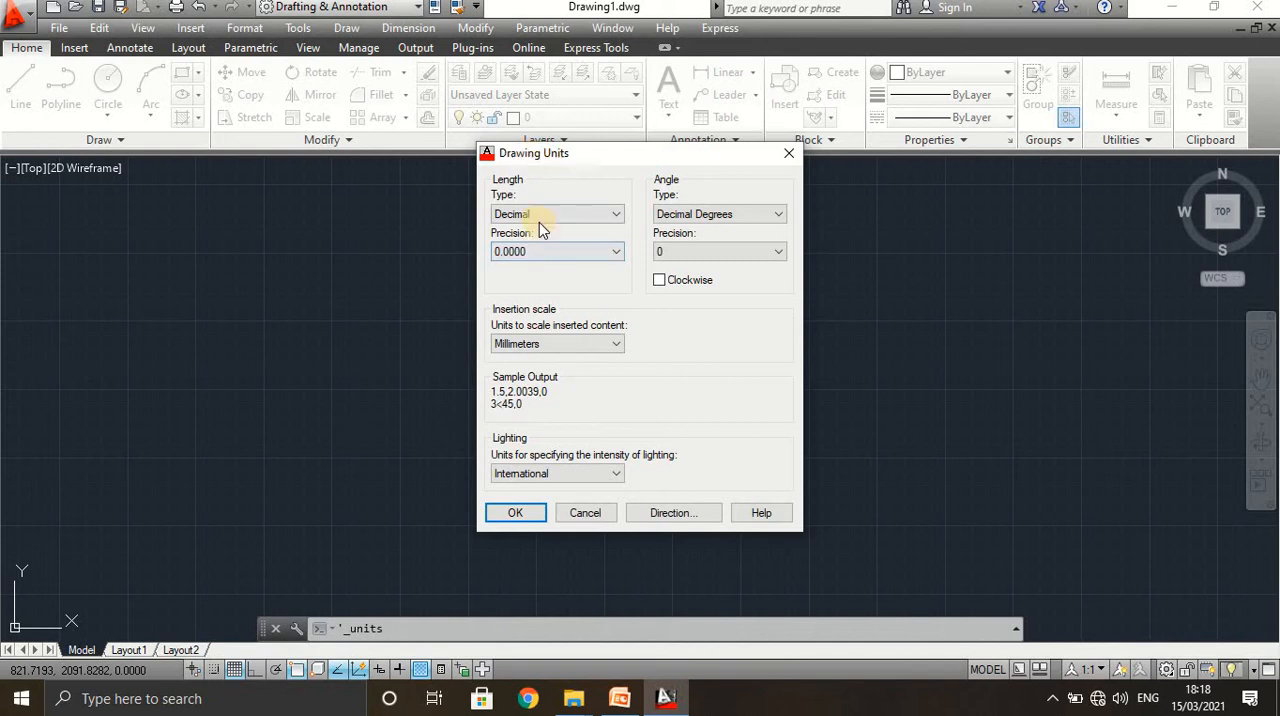
Configure the drawing units to millimetres with a length precision of 0.00.
click(610, 343)
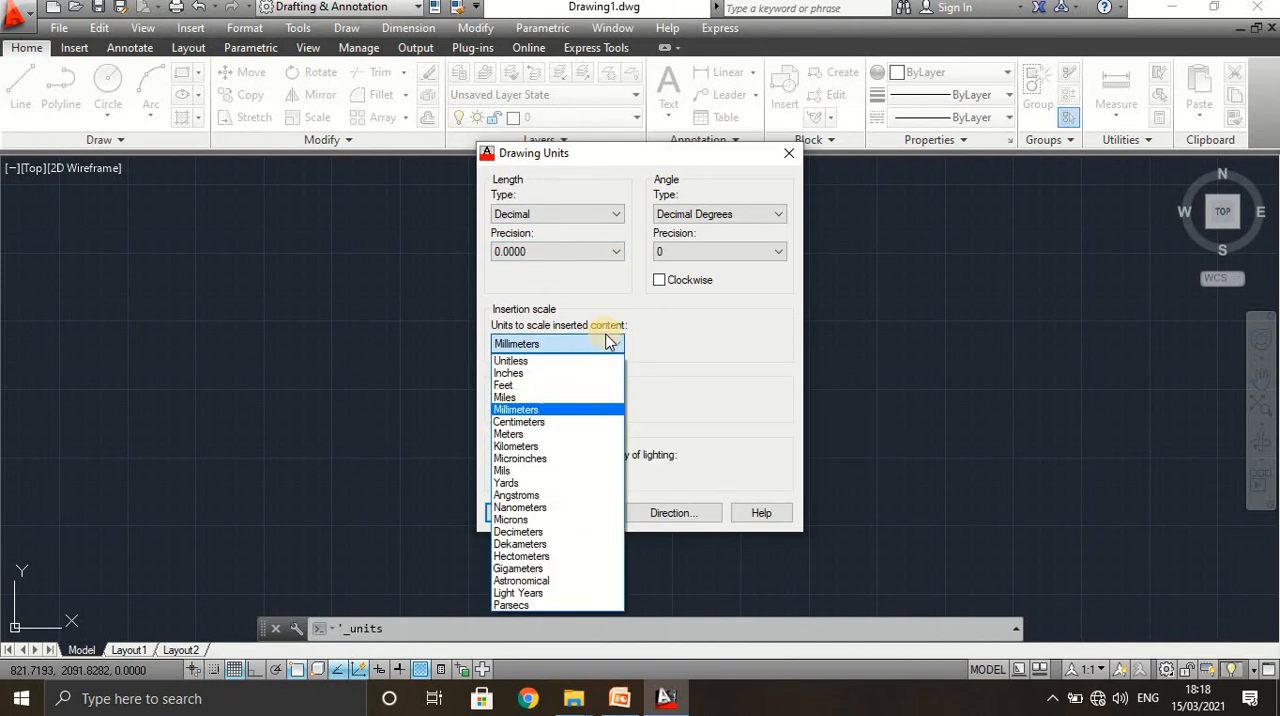
click(540, 411)
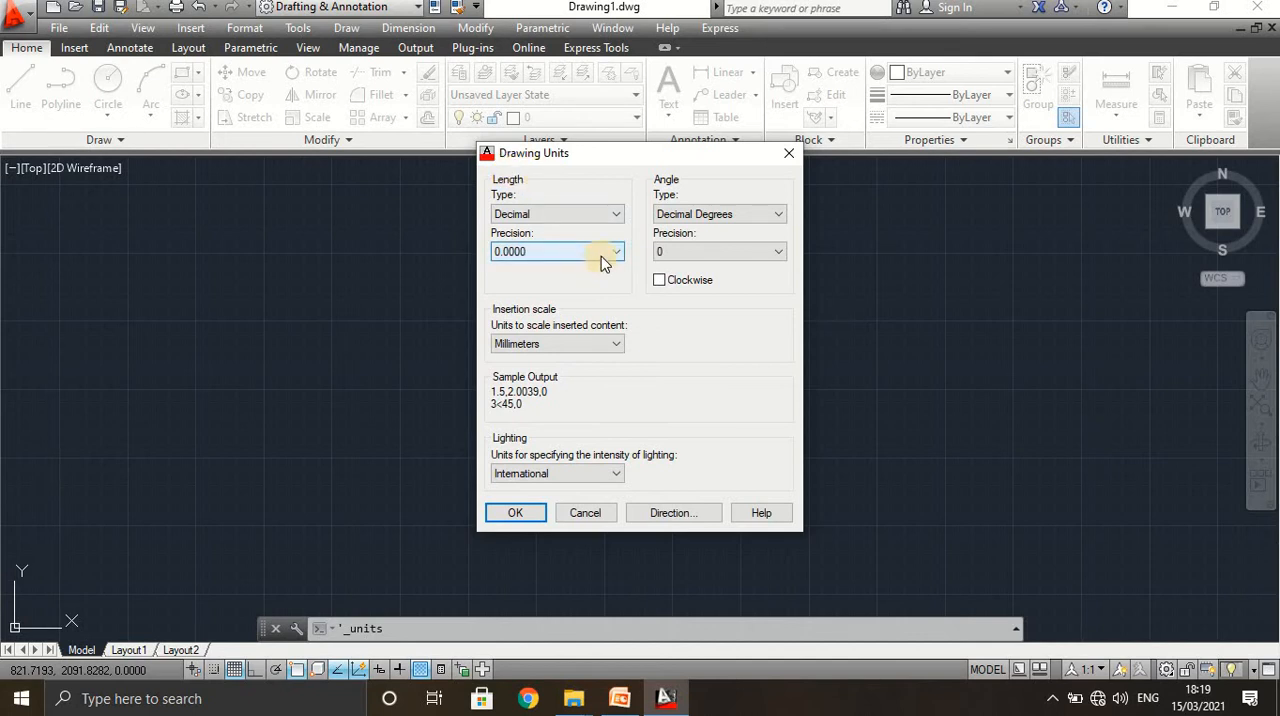
click(588, 262)
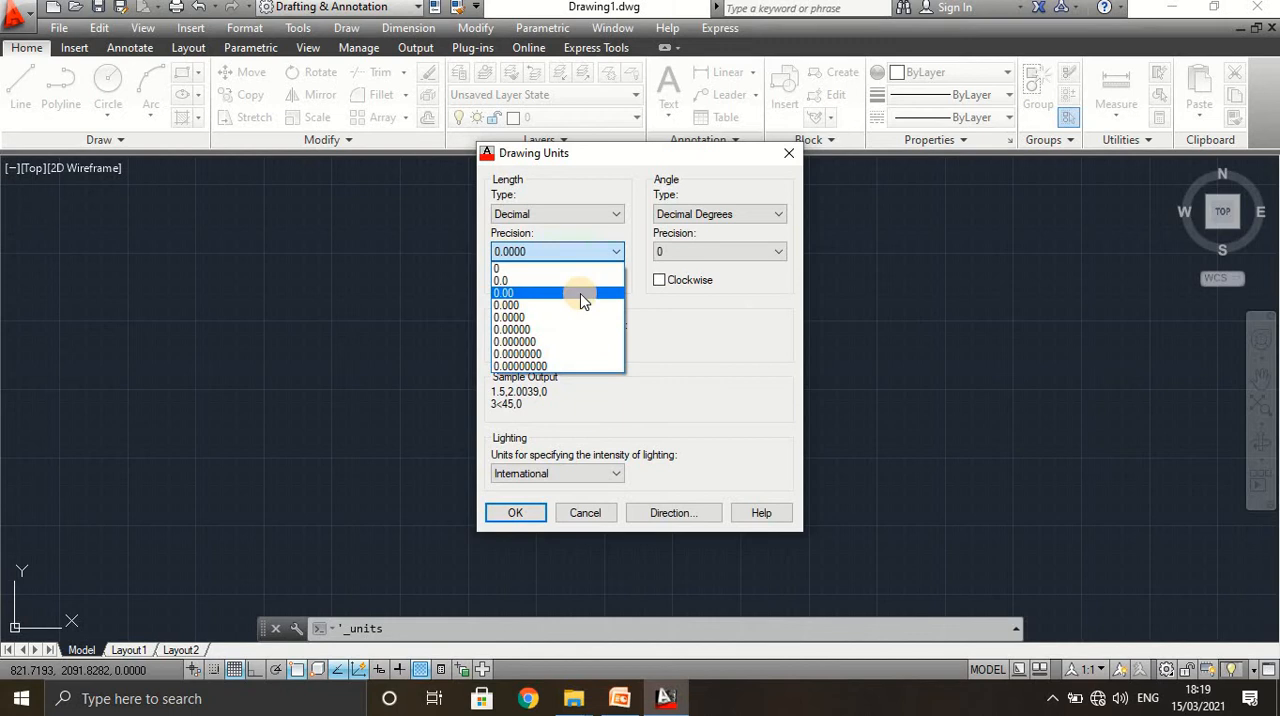
click(582, 293)
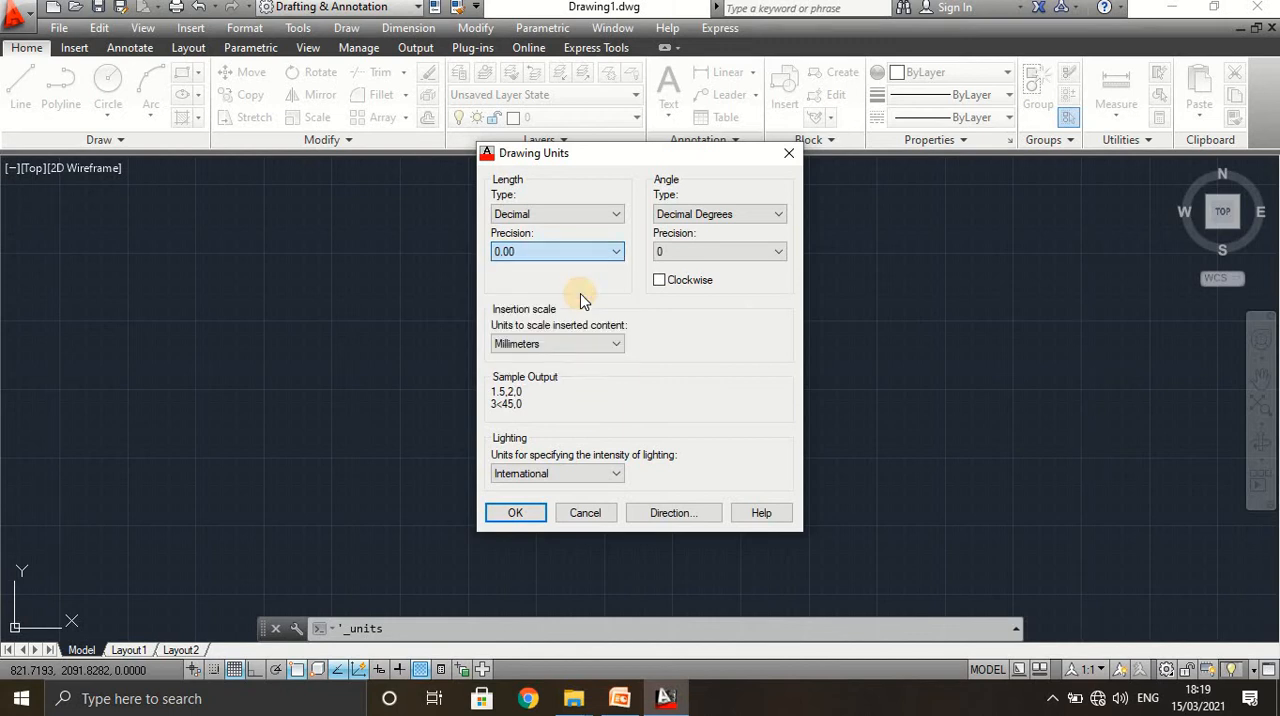
click(515, 515)
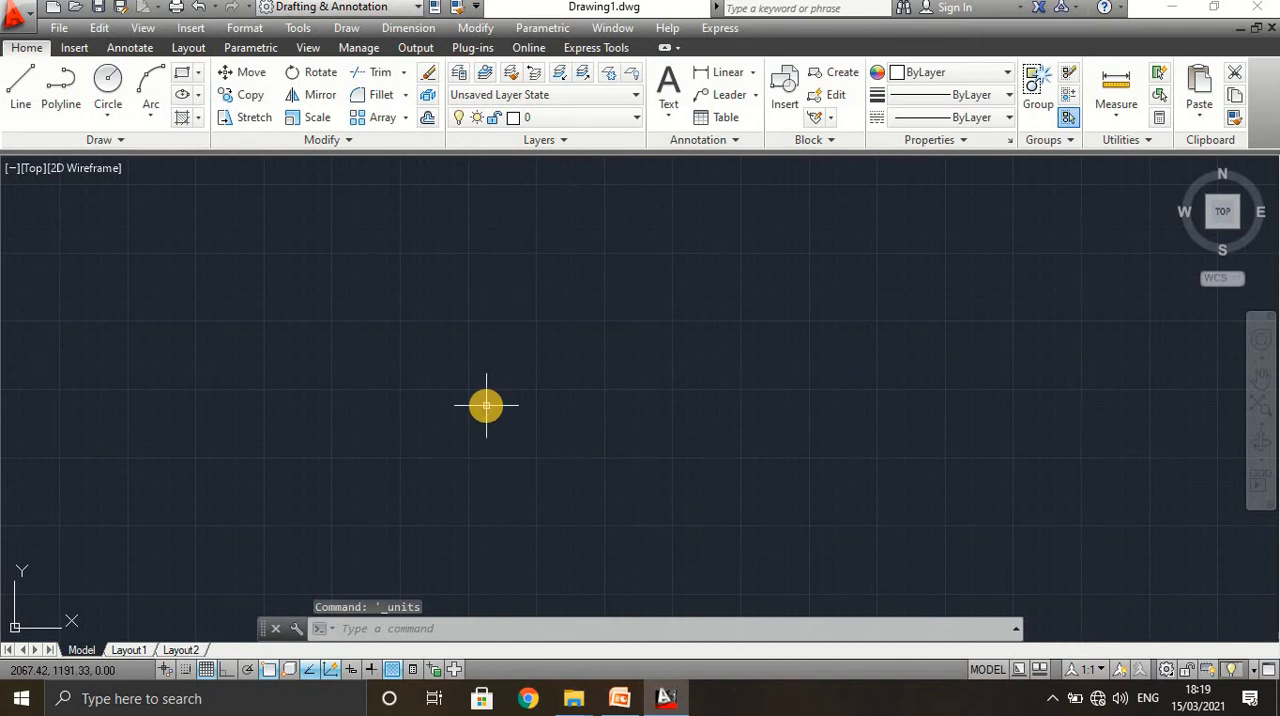
Set the drawing limits from 0,0 to 297,210 and apply Zoom All to fit them.
click(243, 30)
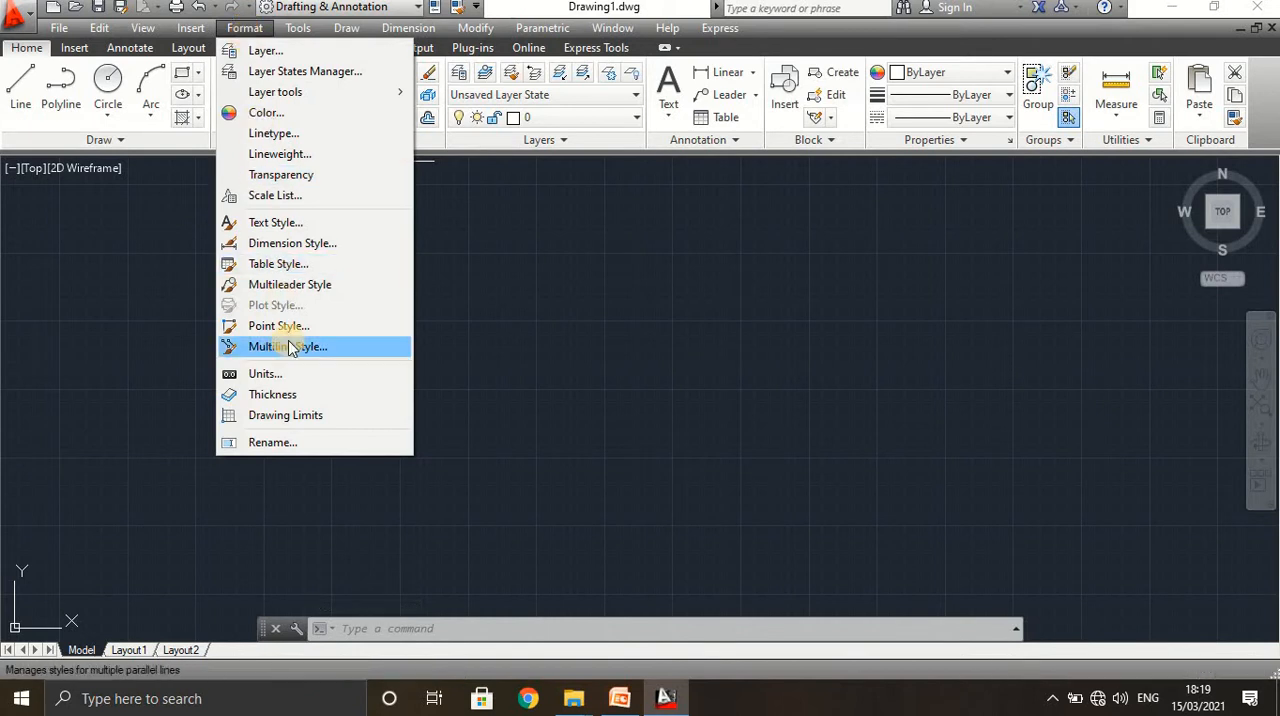
click(290, 415)
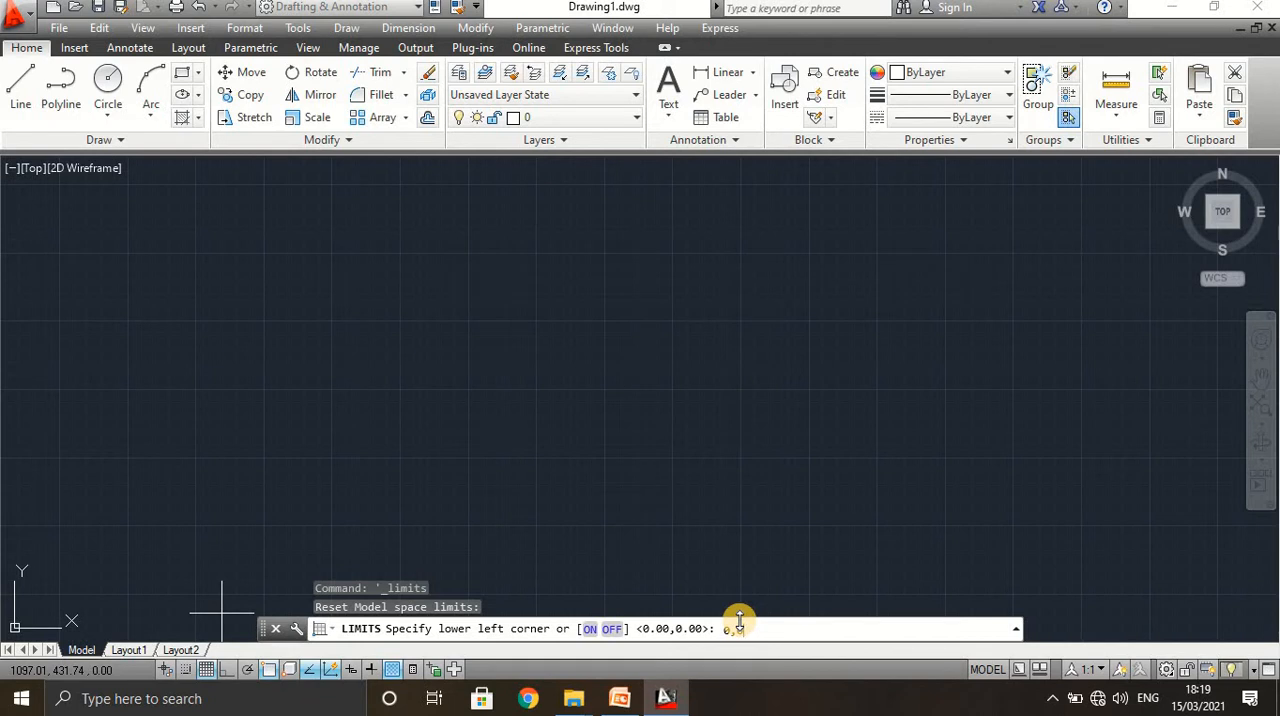
key(Return)
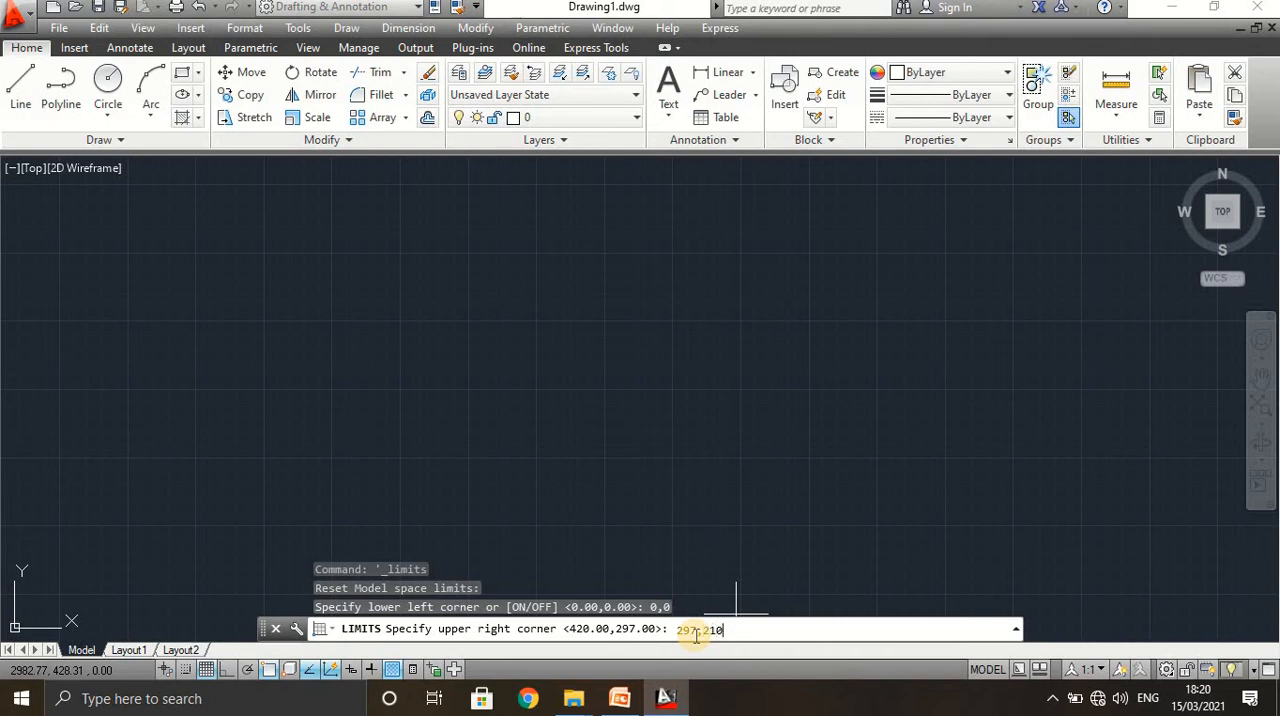
key(Return)
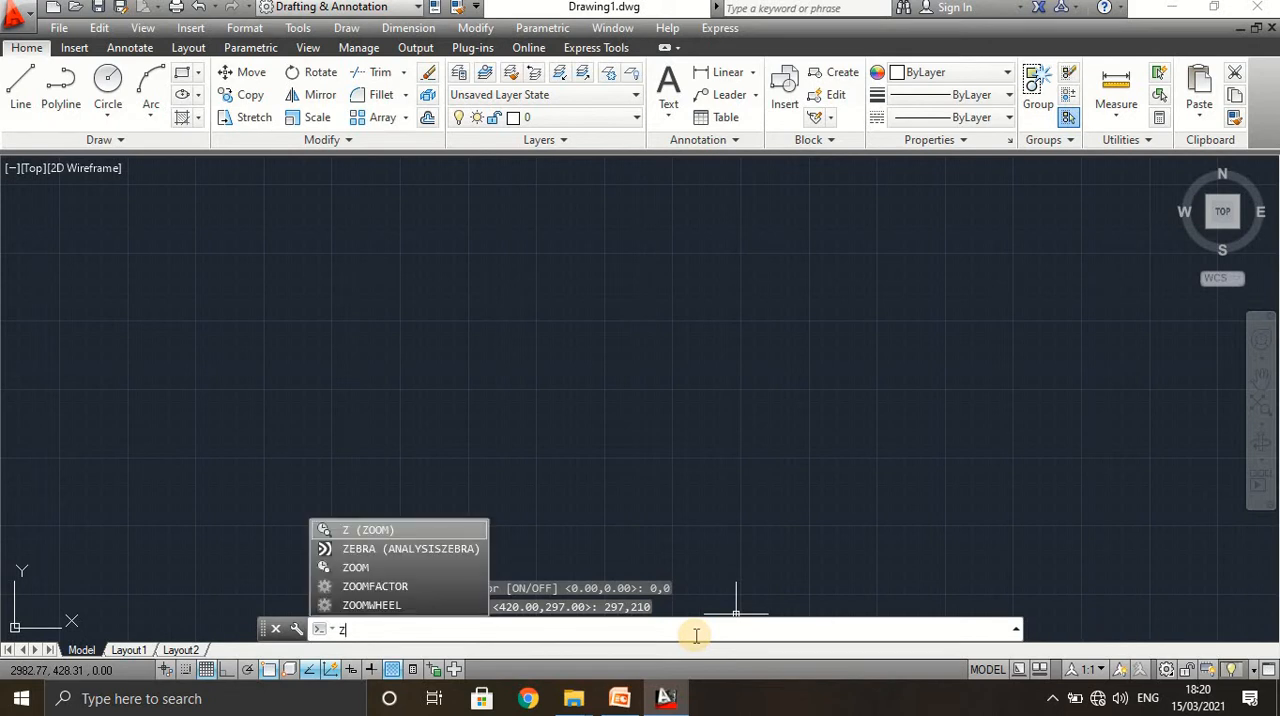
text(z)
key(Return)
text(a)
key(Return)
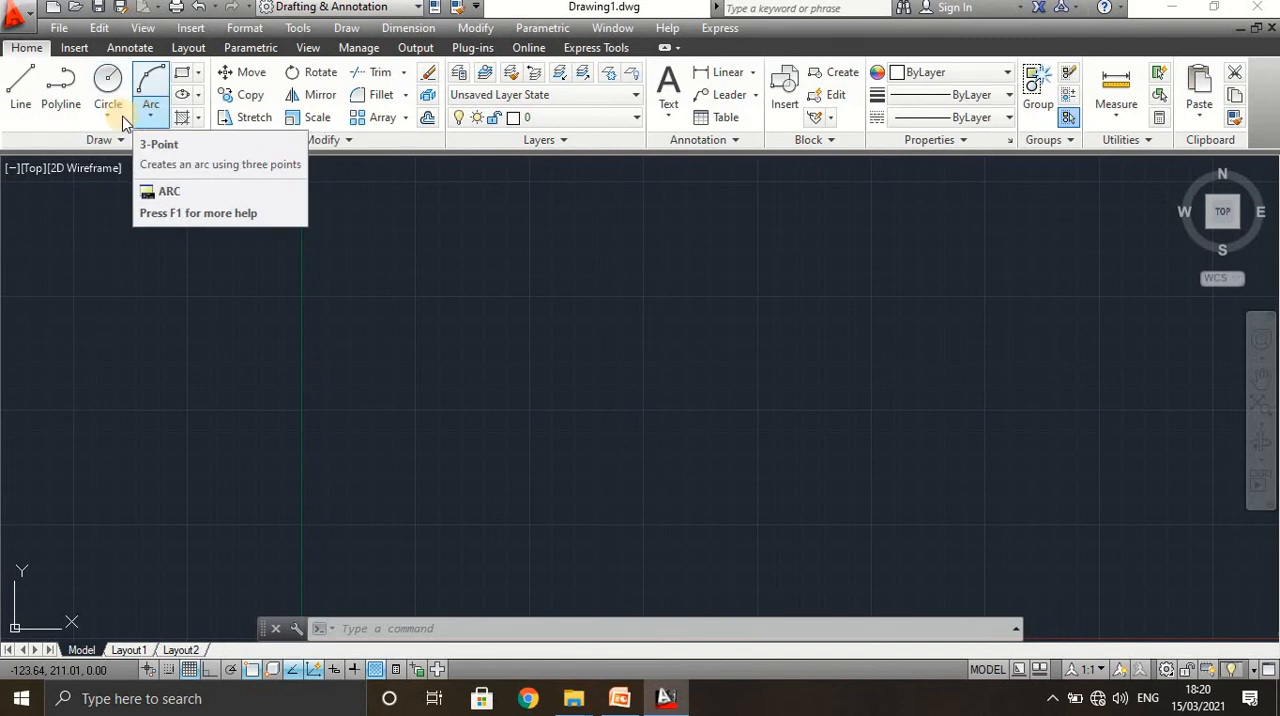
With Ortho mode on, draw connected lines about 107 mm right, 54 mm up, 67 mm right and 64 mm down.
click(17, 118)
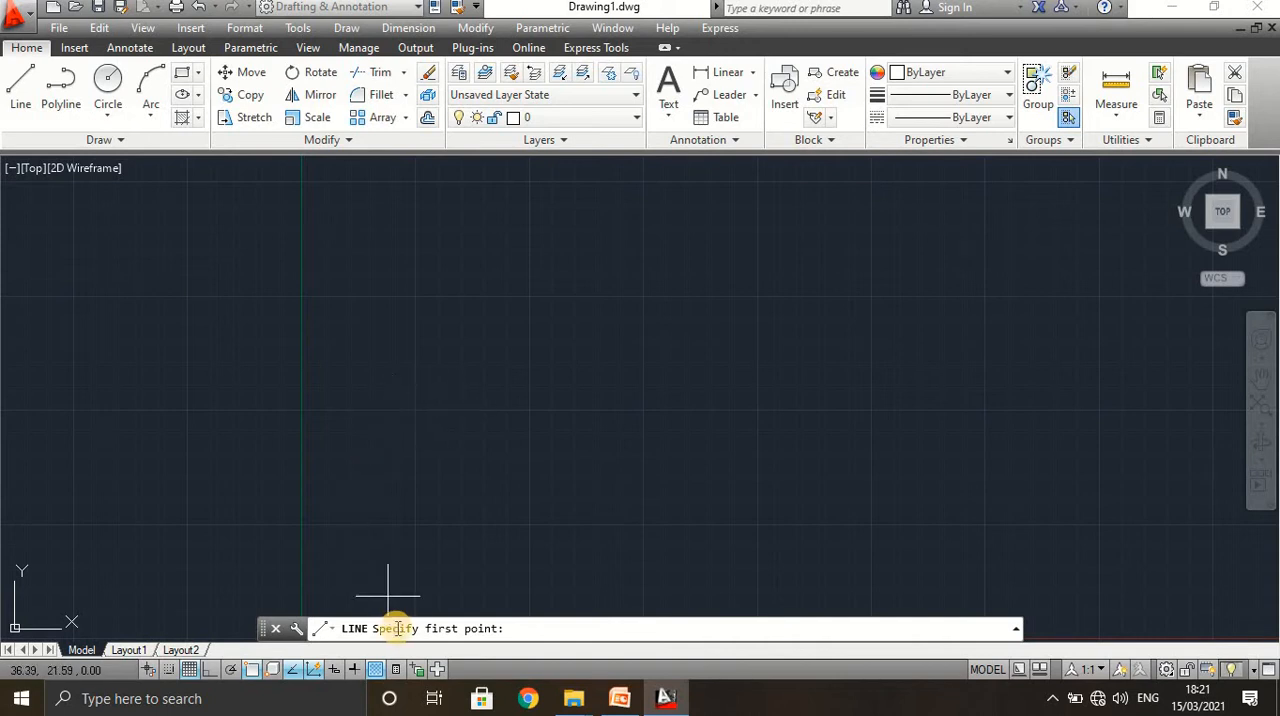
click(407, 391)
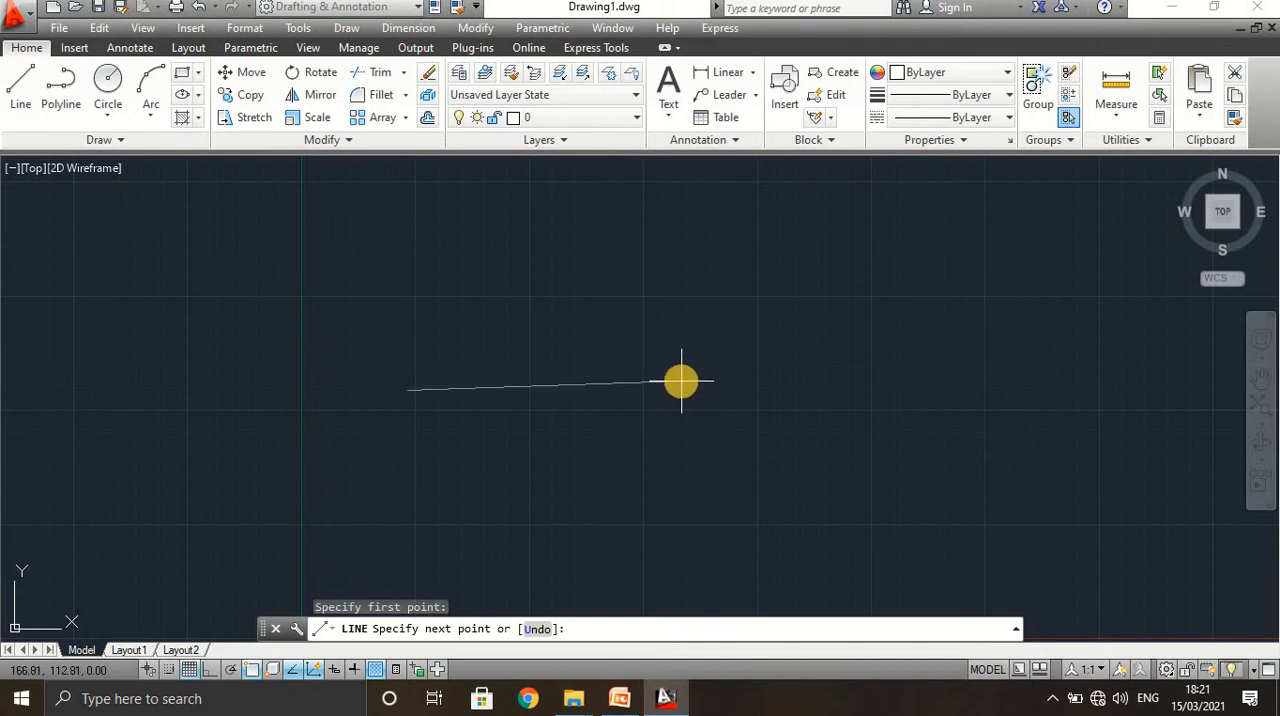
click(209, 670)
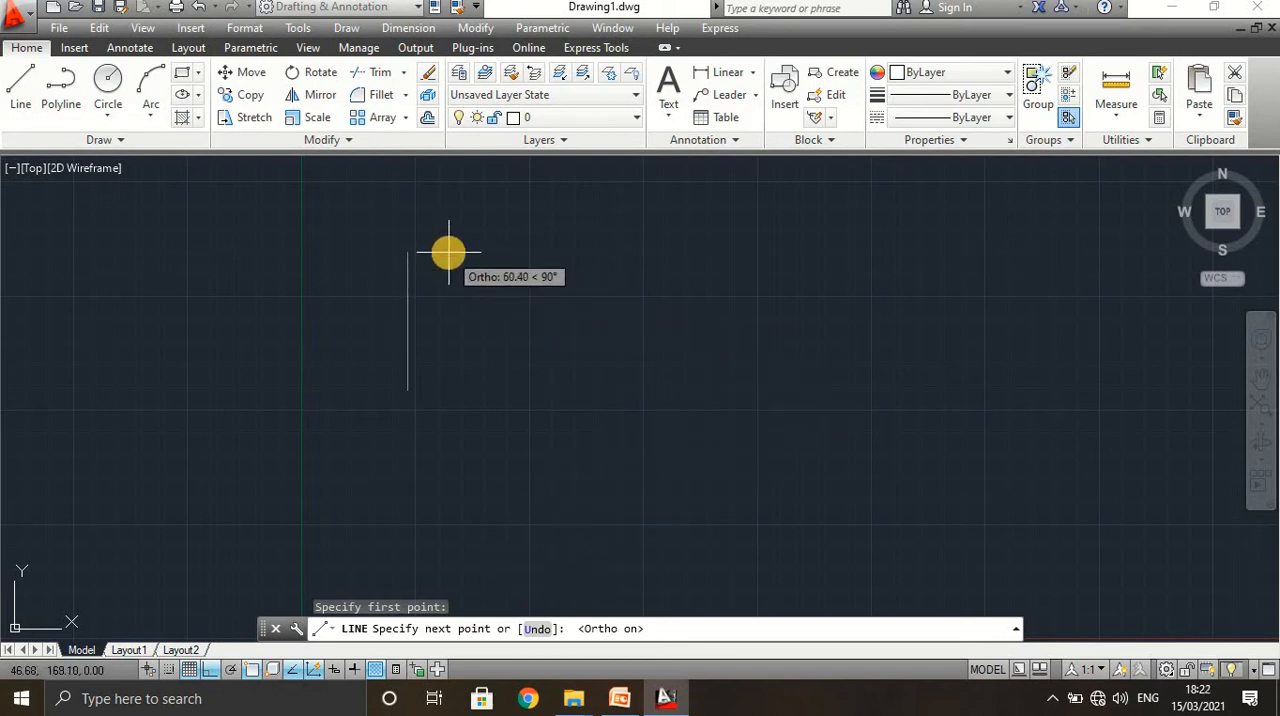
click(650, 383)
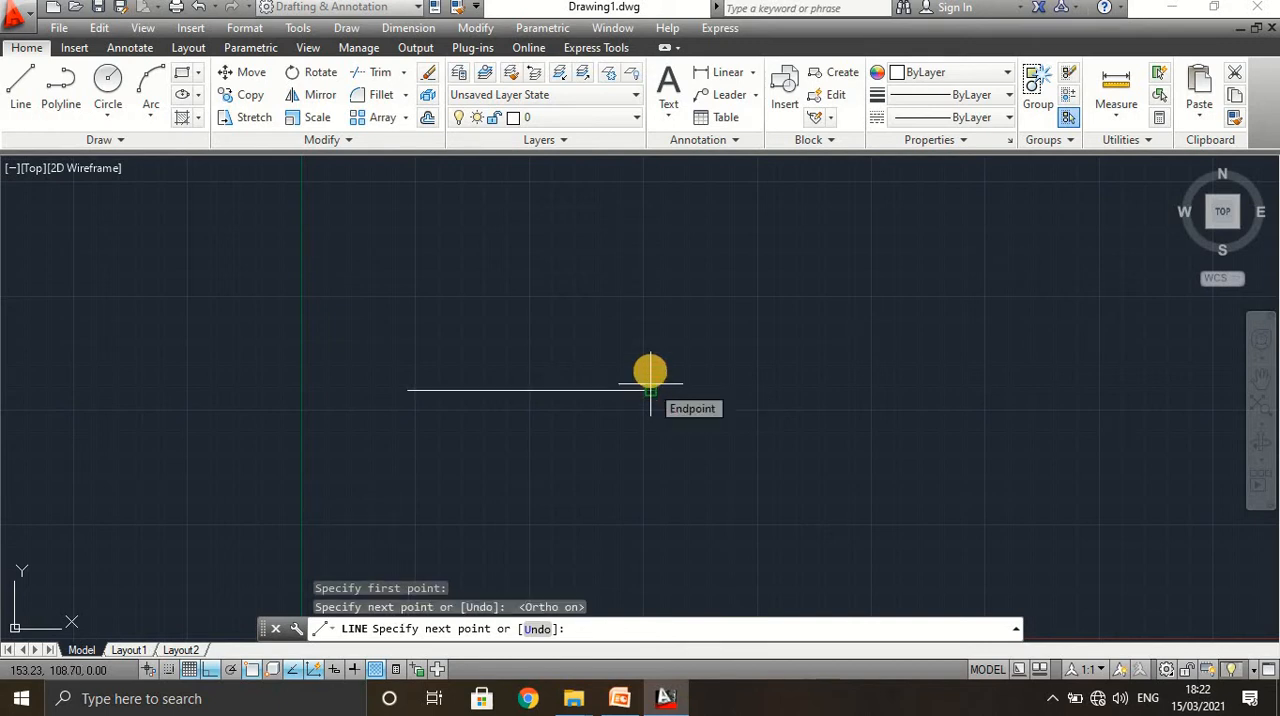
click(651, 267)
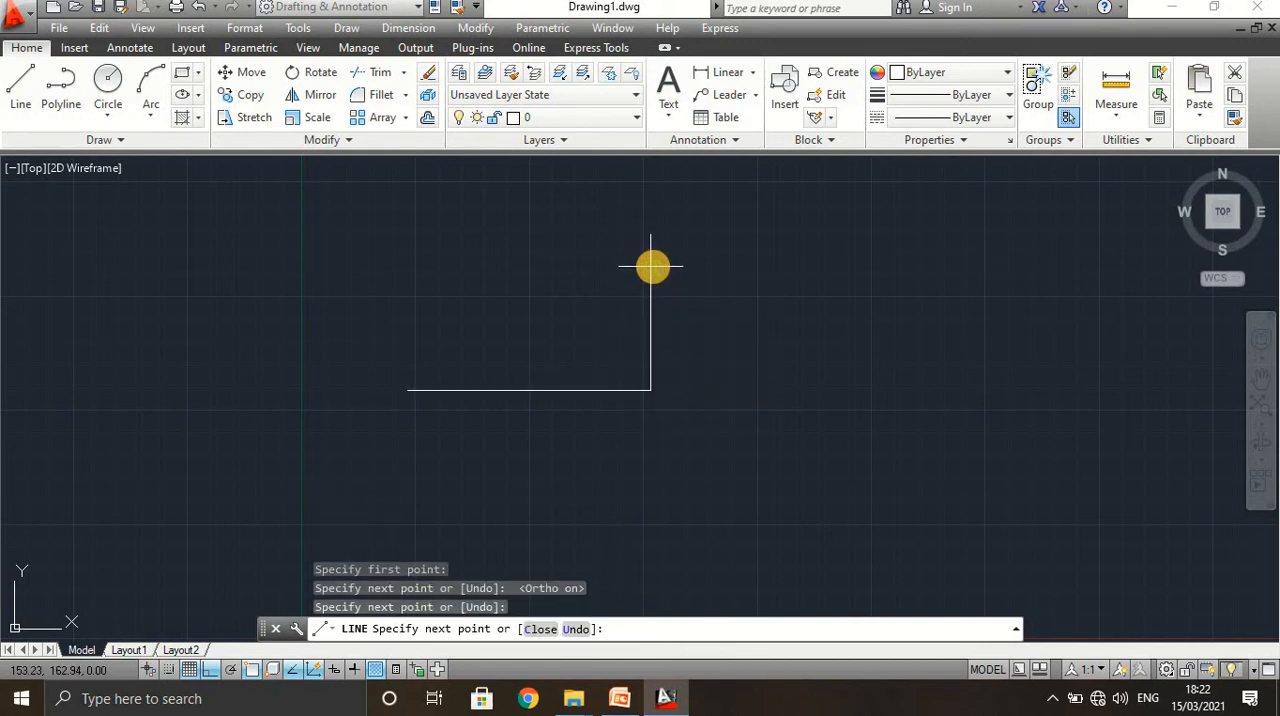
click(802, 268)
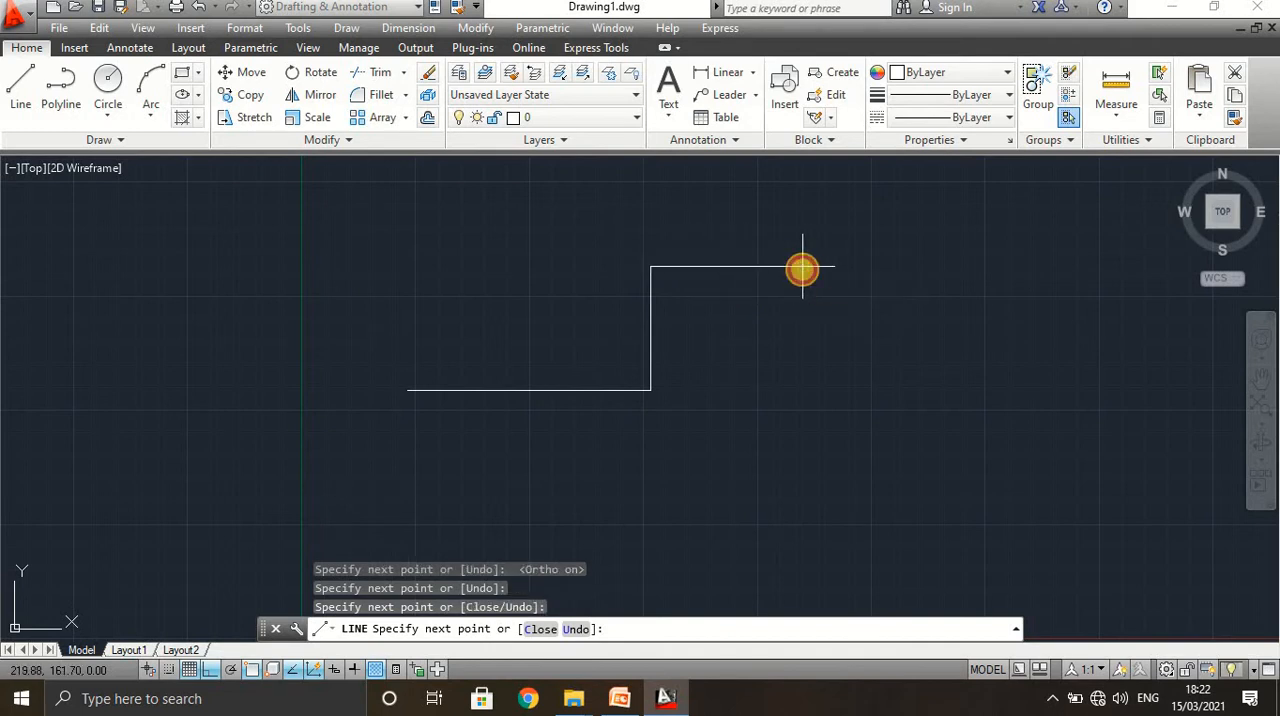
click(801, 410)
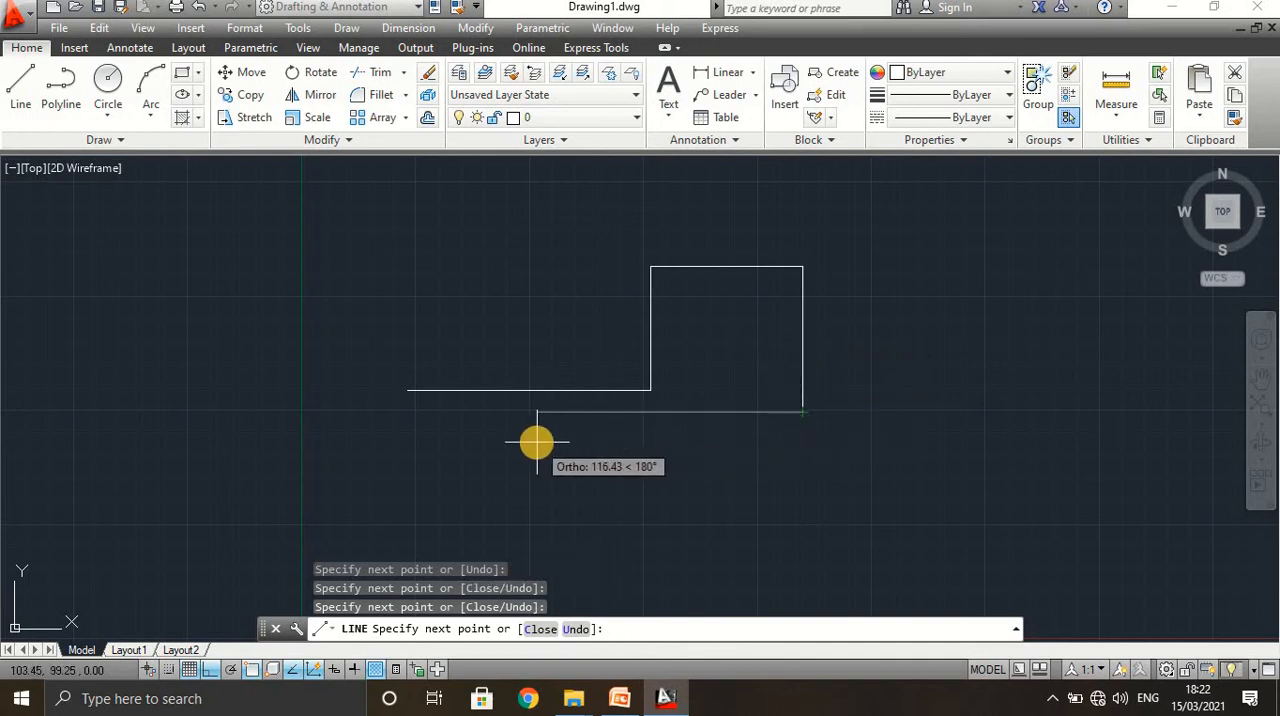
Turn Ortho mode off and continue with a segment sloping up to the right and a vertical one about 62 mm down.
click(211, 671)
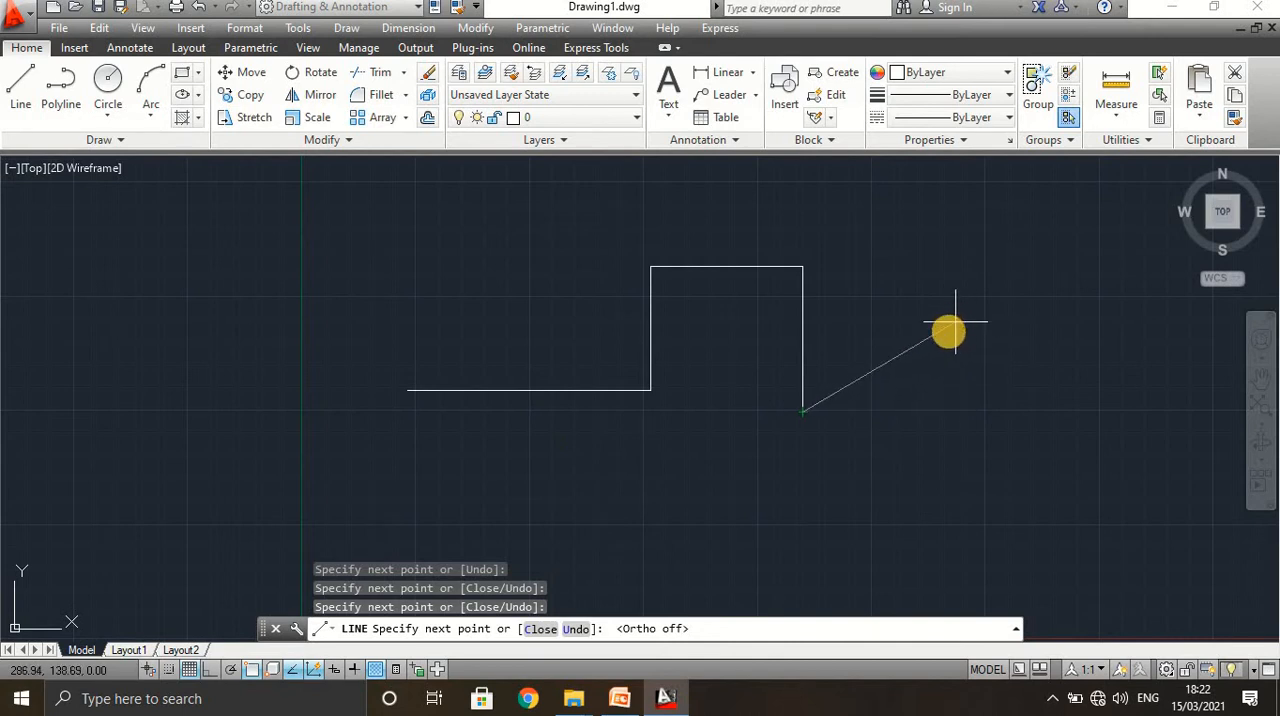
click(935, 345)
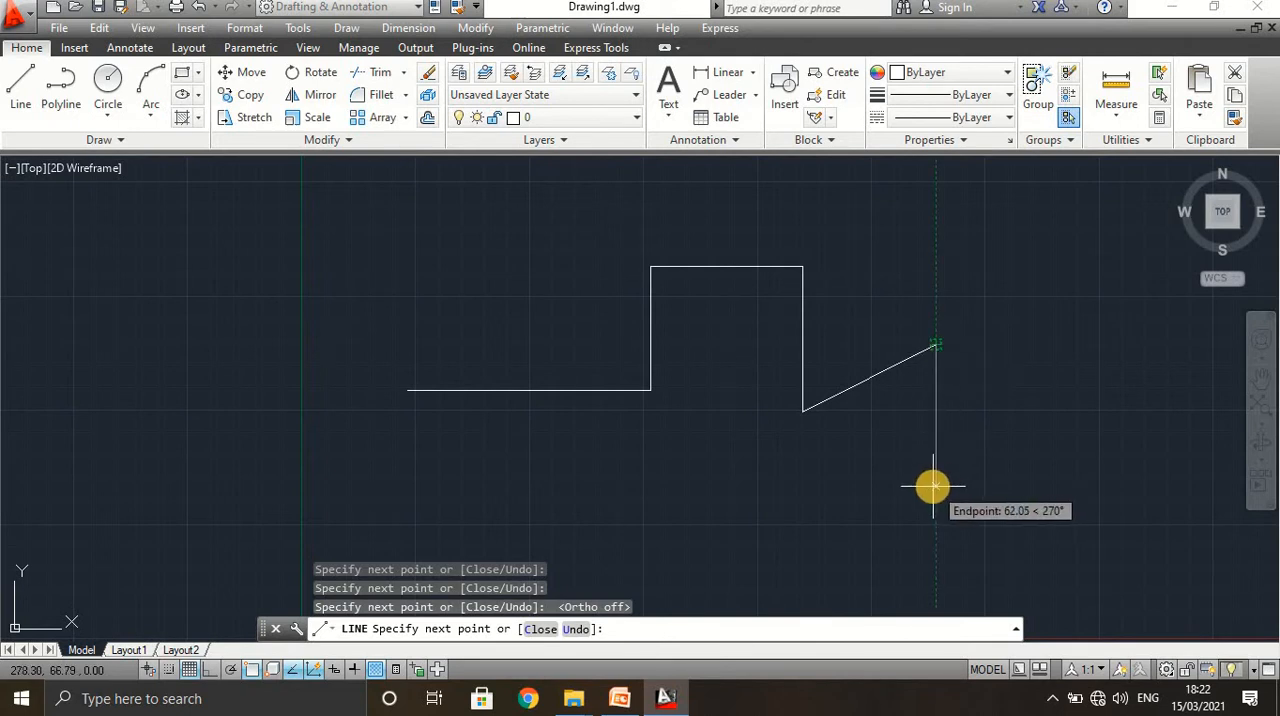
click(935, 487)
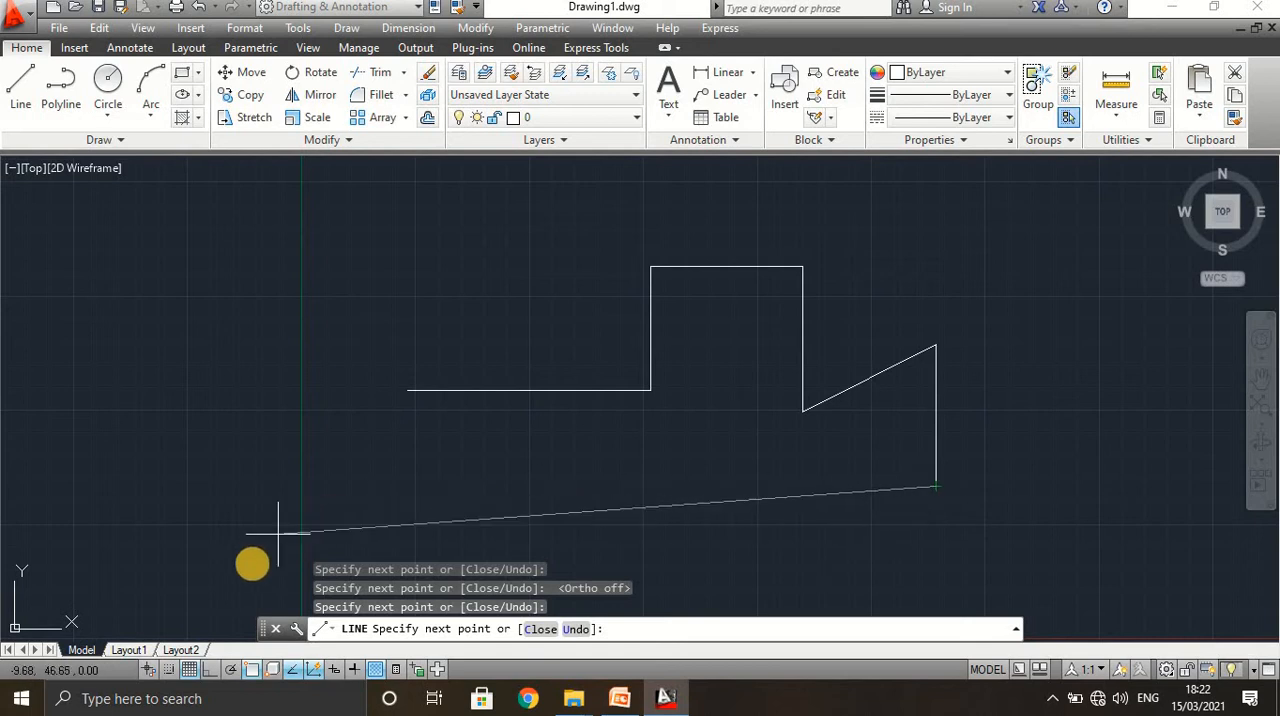
Turn on polar tracking with an angle increment of 22.5 degrees while the line command is active.
click(229, 672)
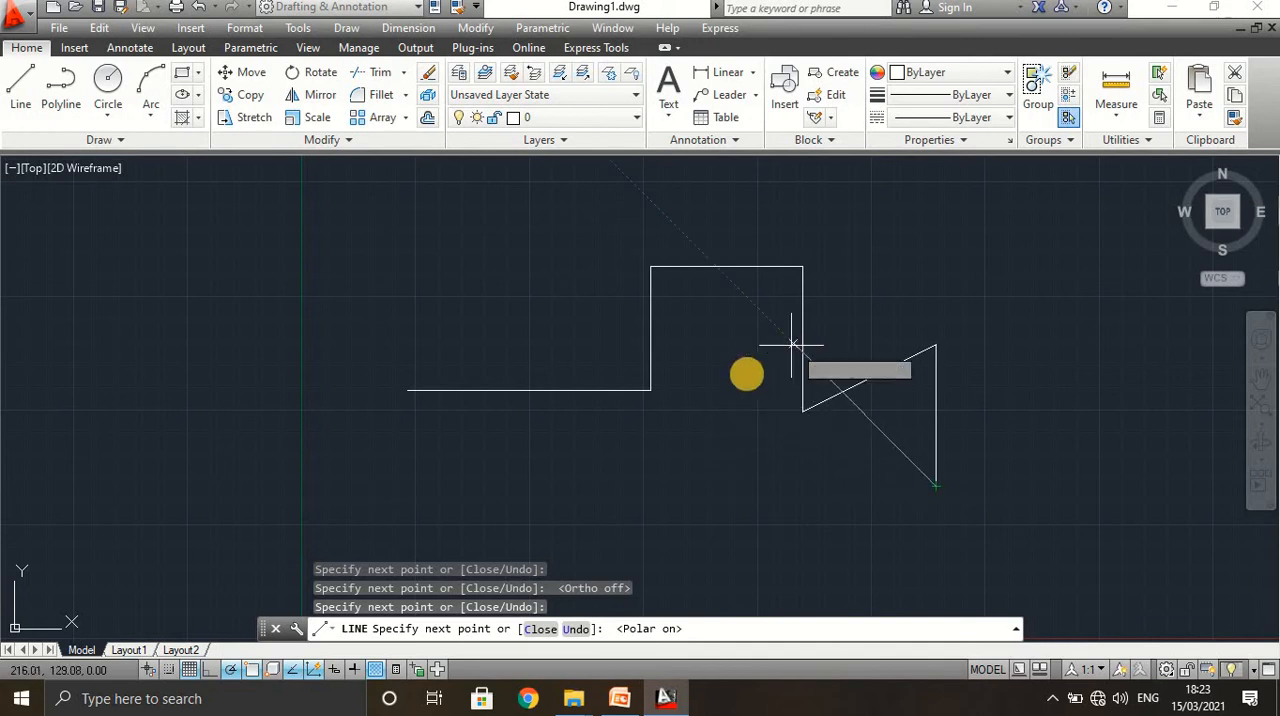
click(227, 672)
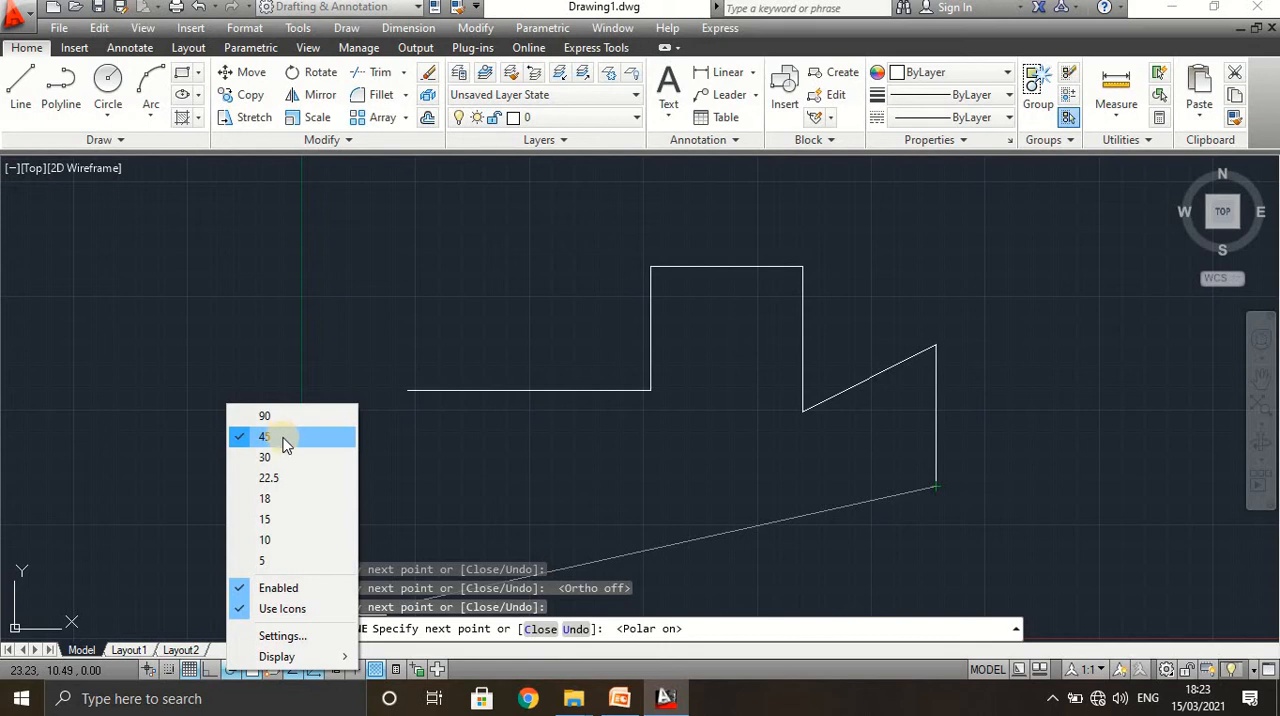
click(277, 481)
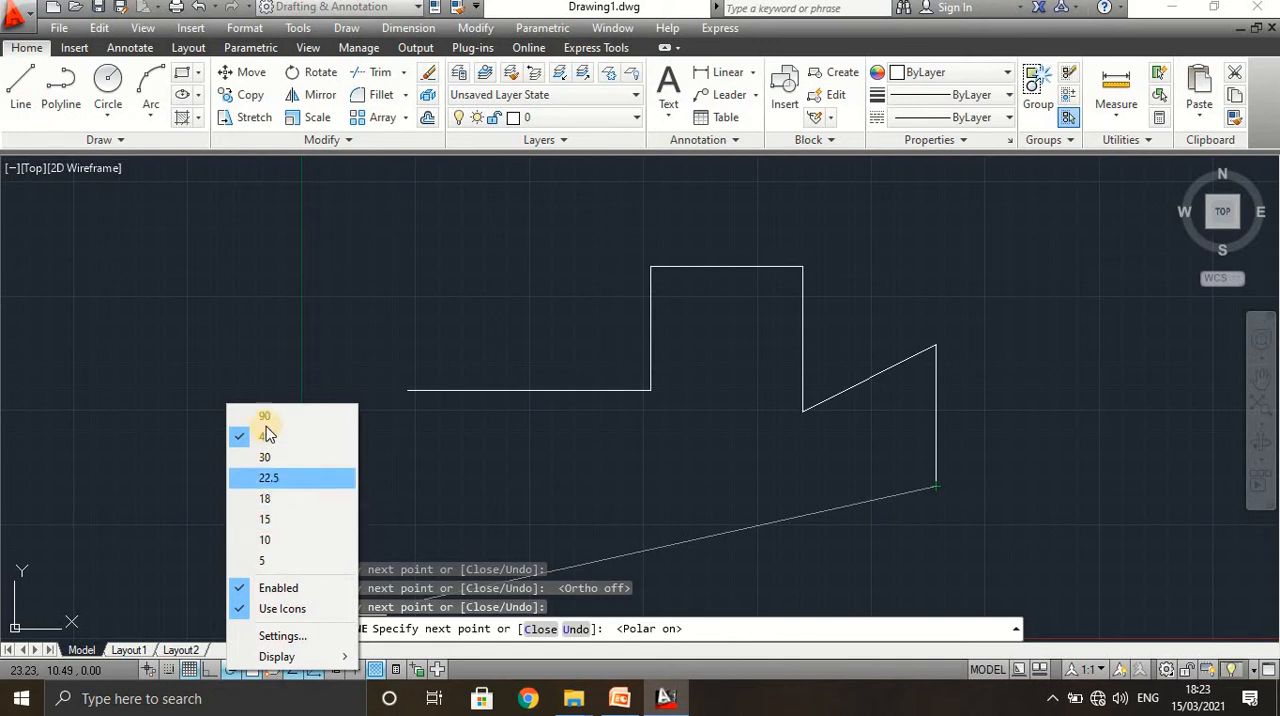
click(293, 480)
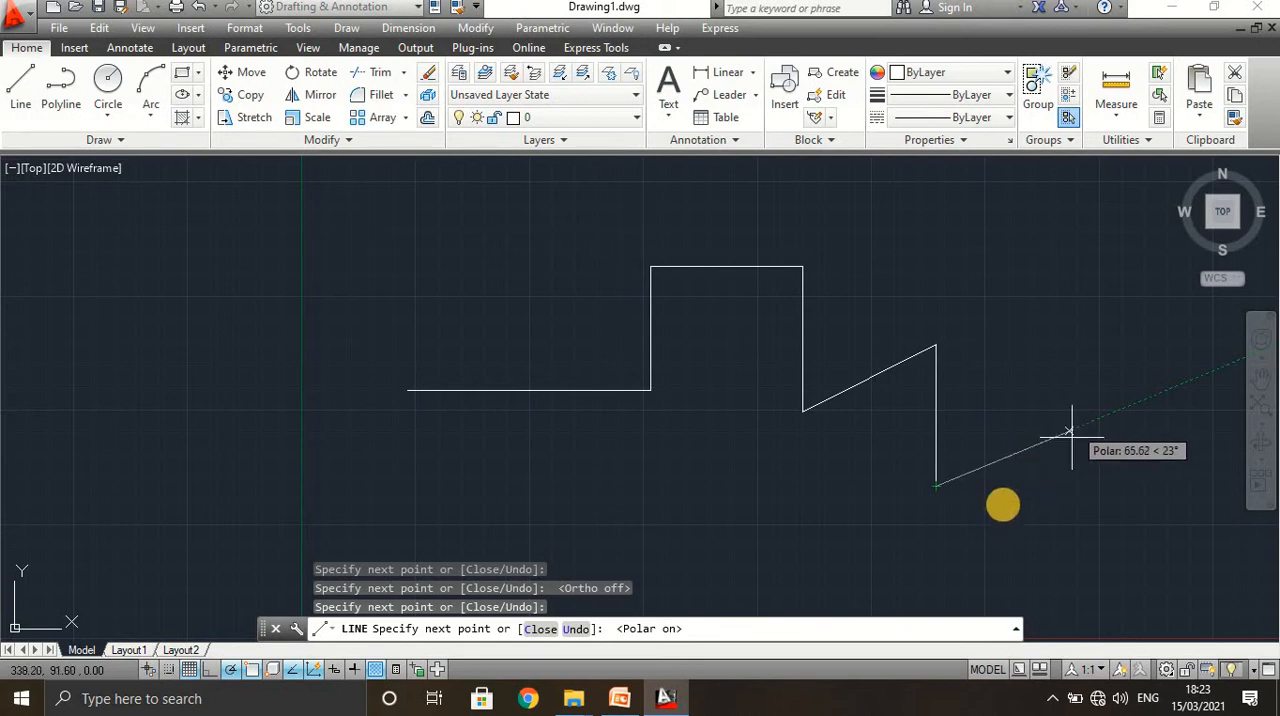
click(229, 672)
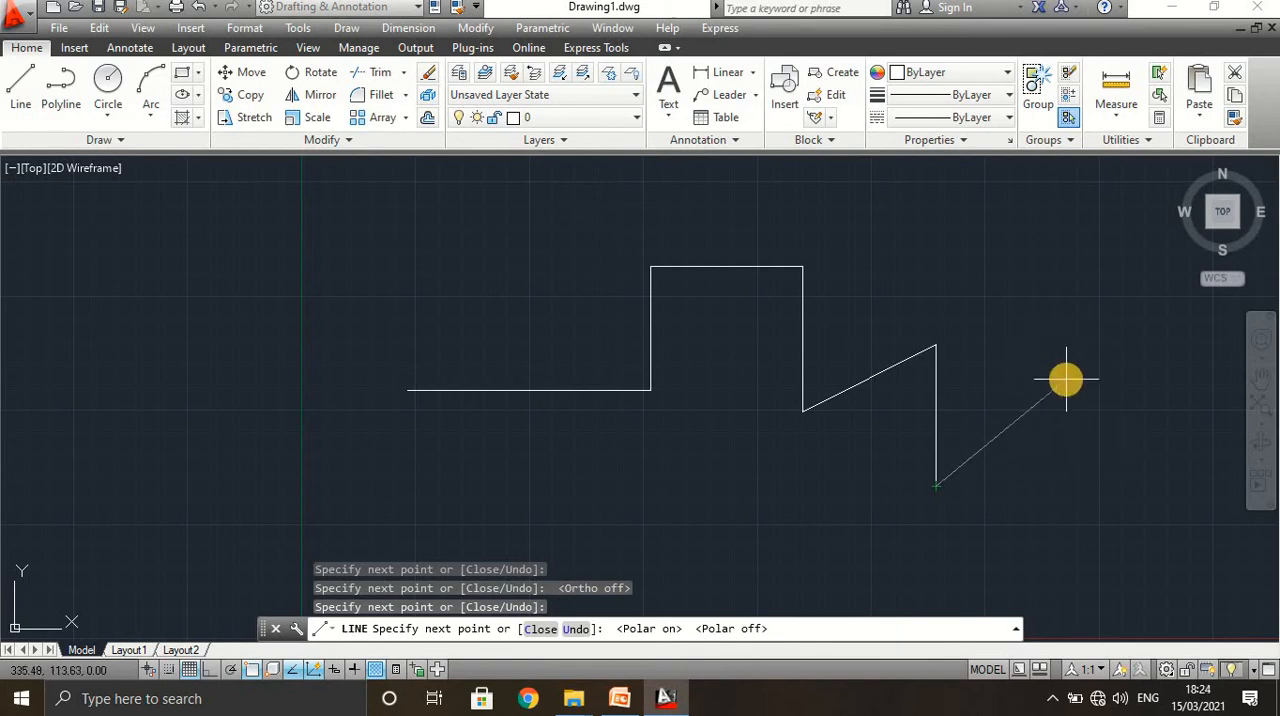
click(229, 671)
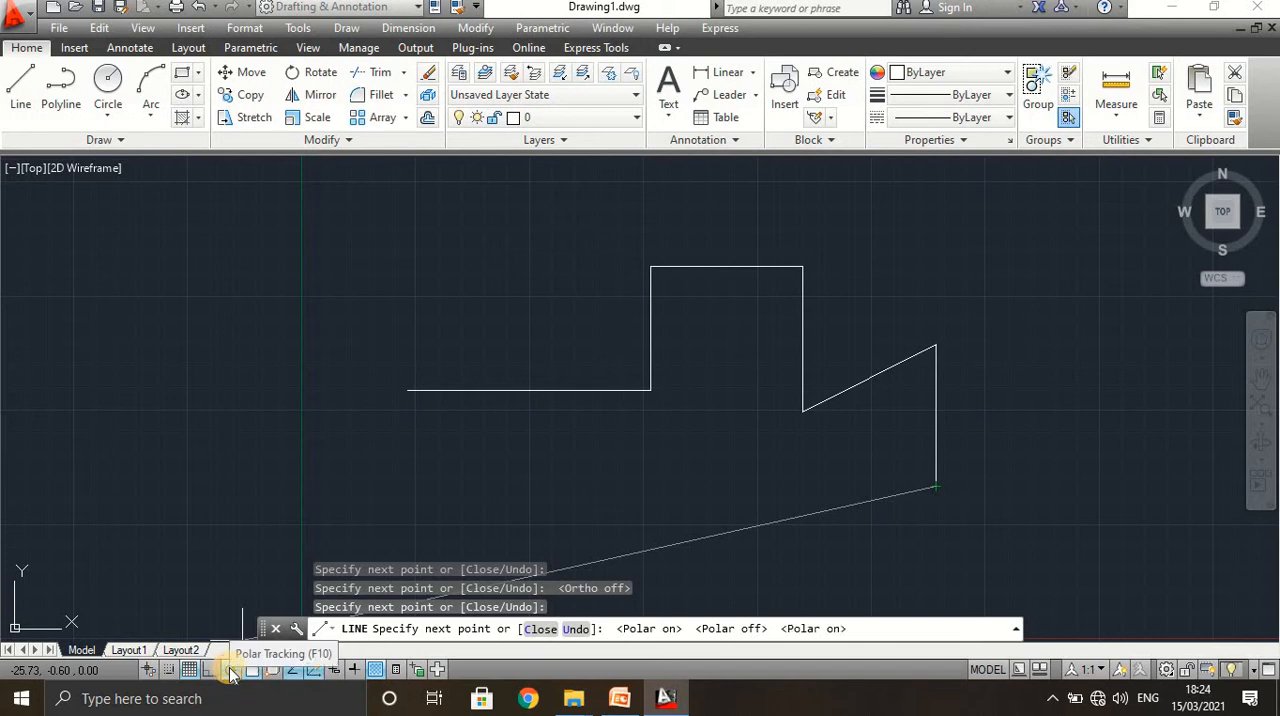
Set the polar tracking increment angle to 35 degrees in the drafting settings and end the line command.
right_click(231, 672)
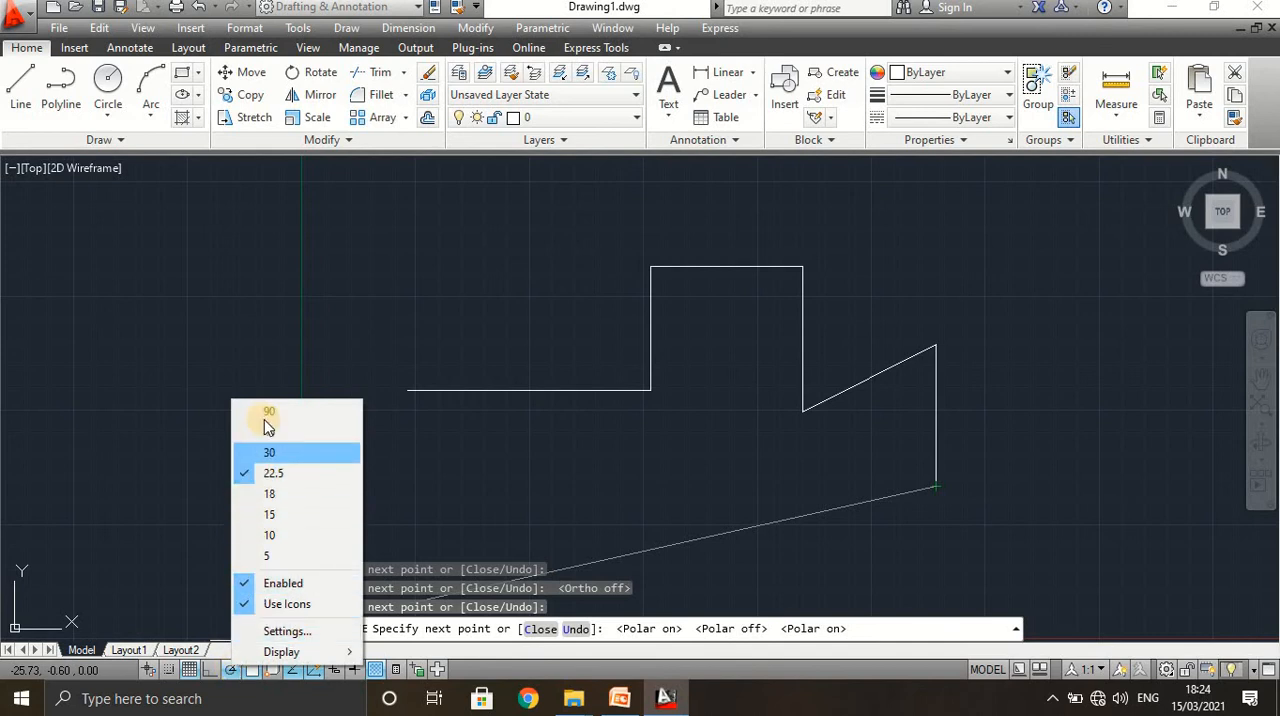
click(272, 631)
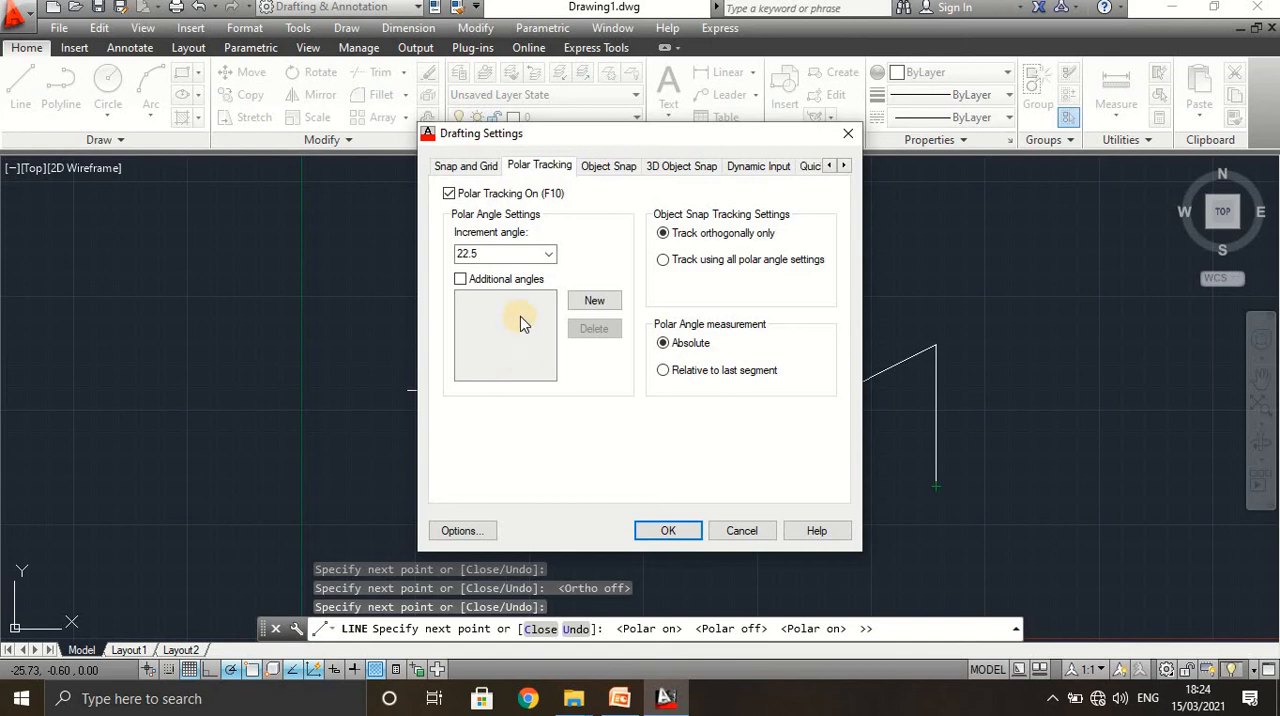
click(545, 254)
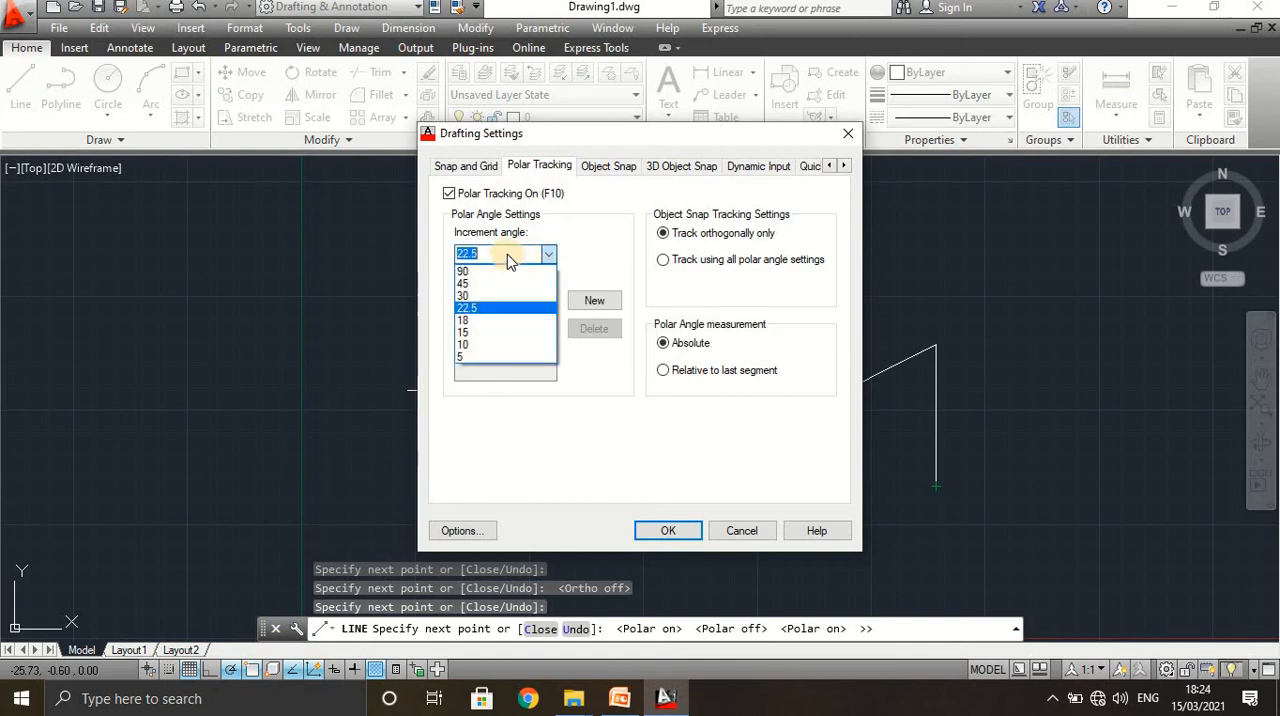
click(505, 254)
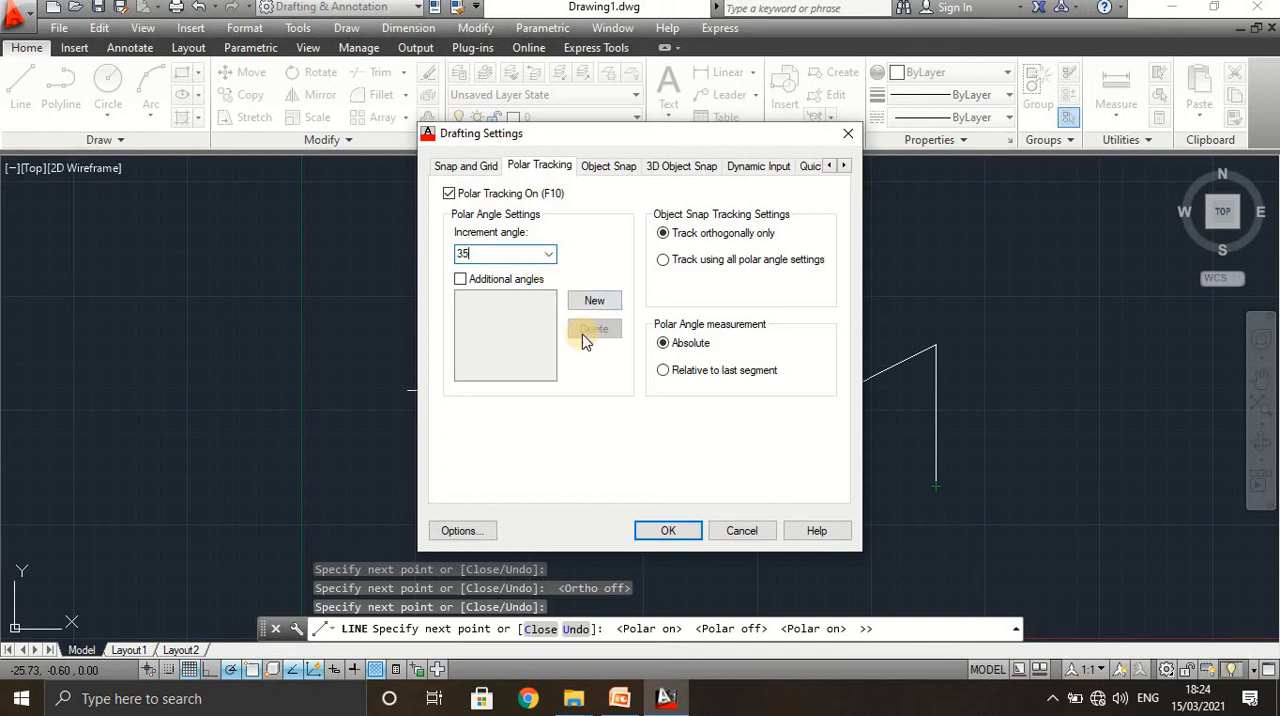
click(668, 532)
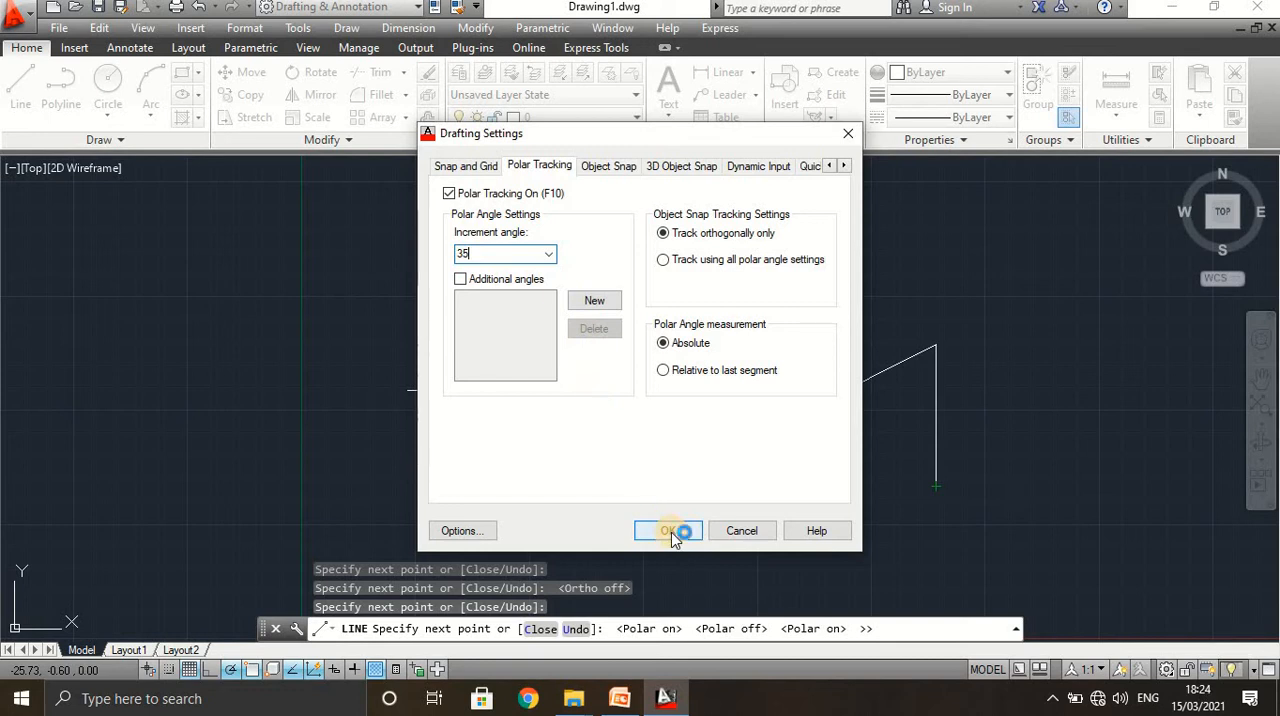
click(668, 532)
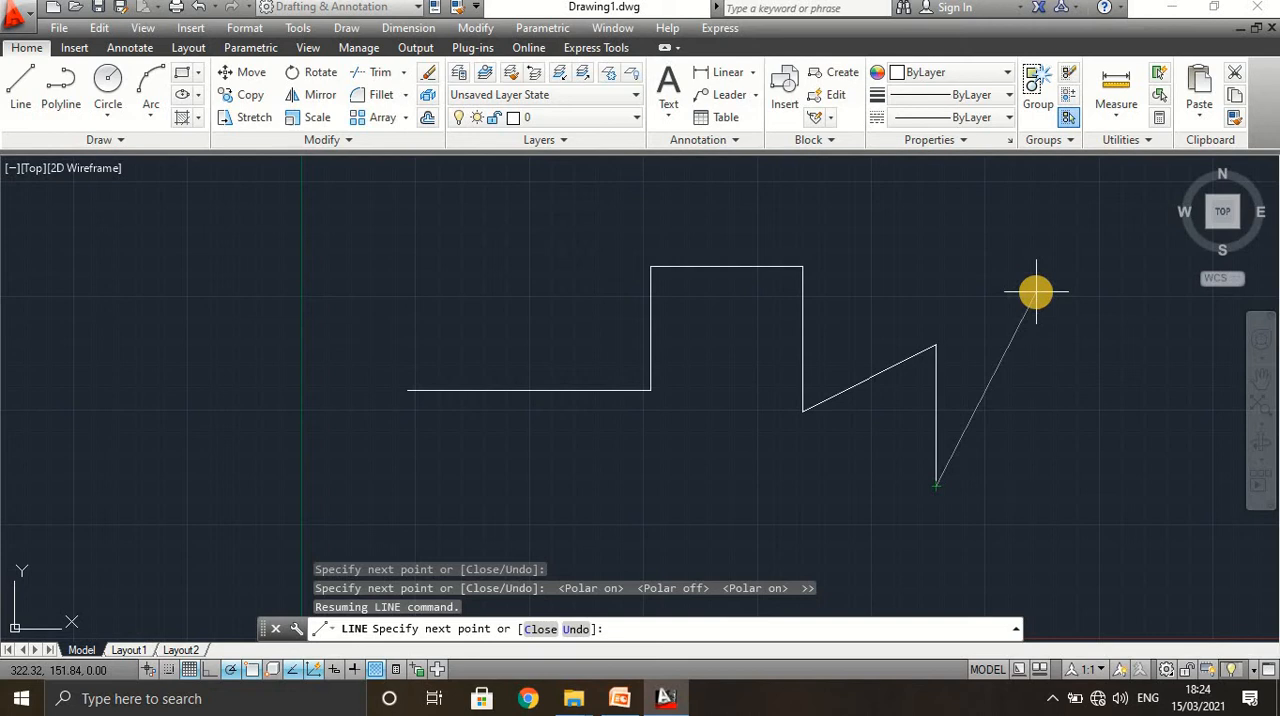
key(Escape)
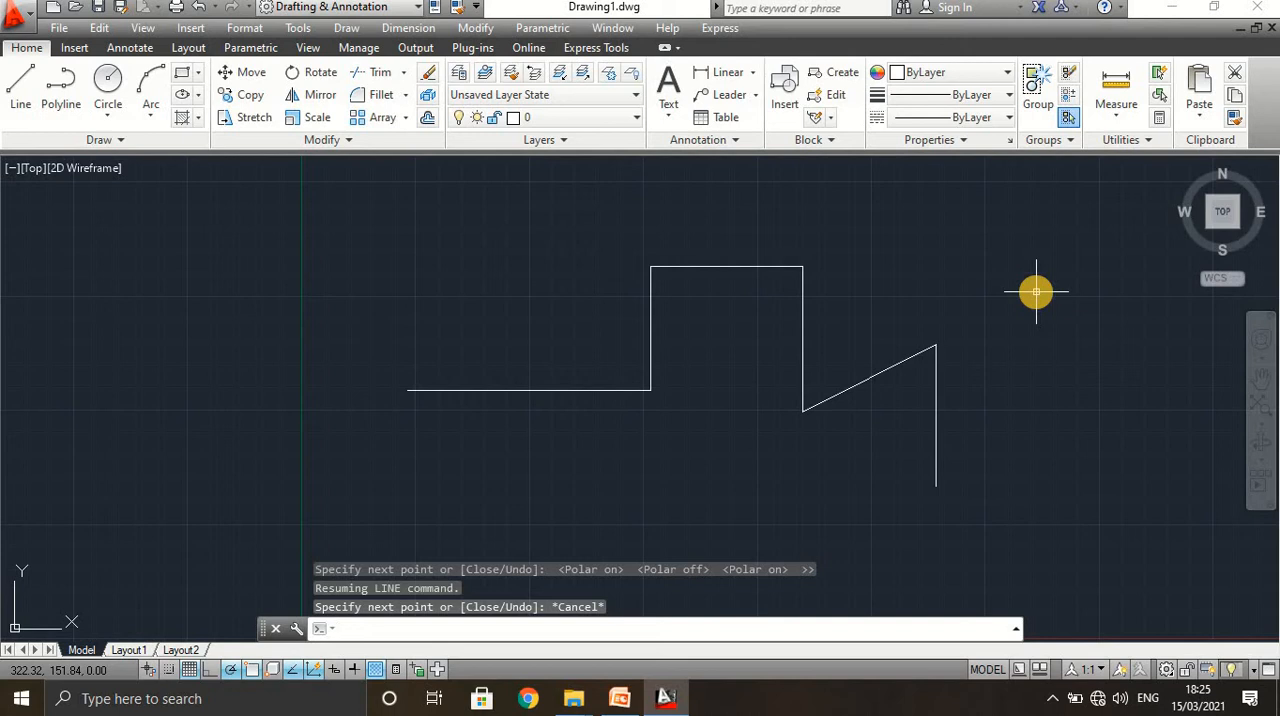
click(17, 103)
click(357, 283)
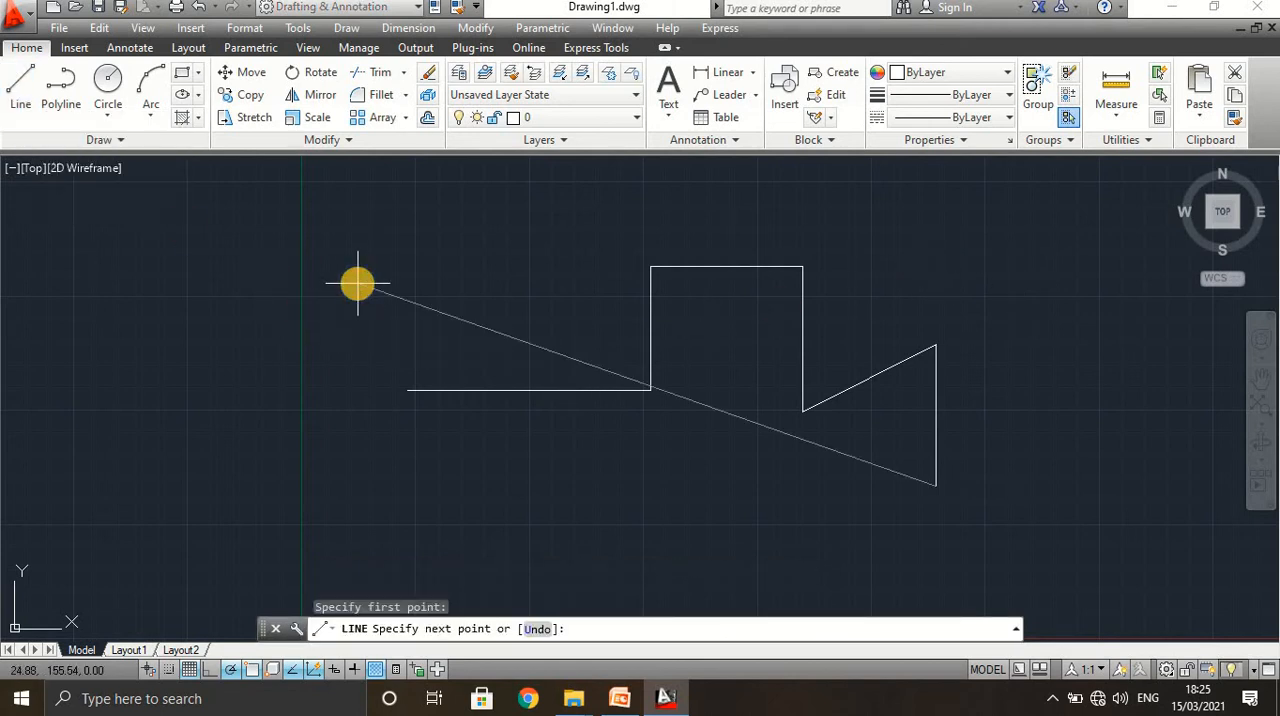
right_click(450, 334)
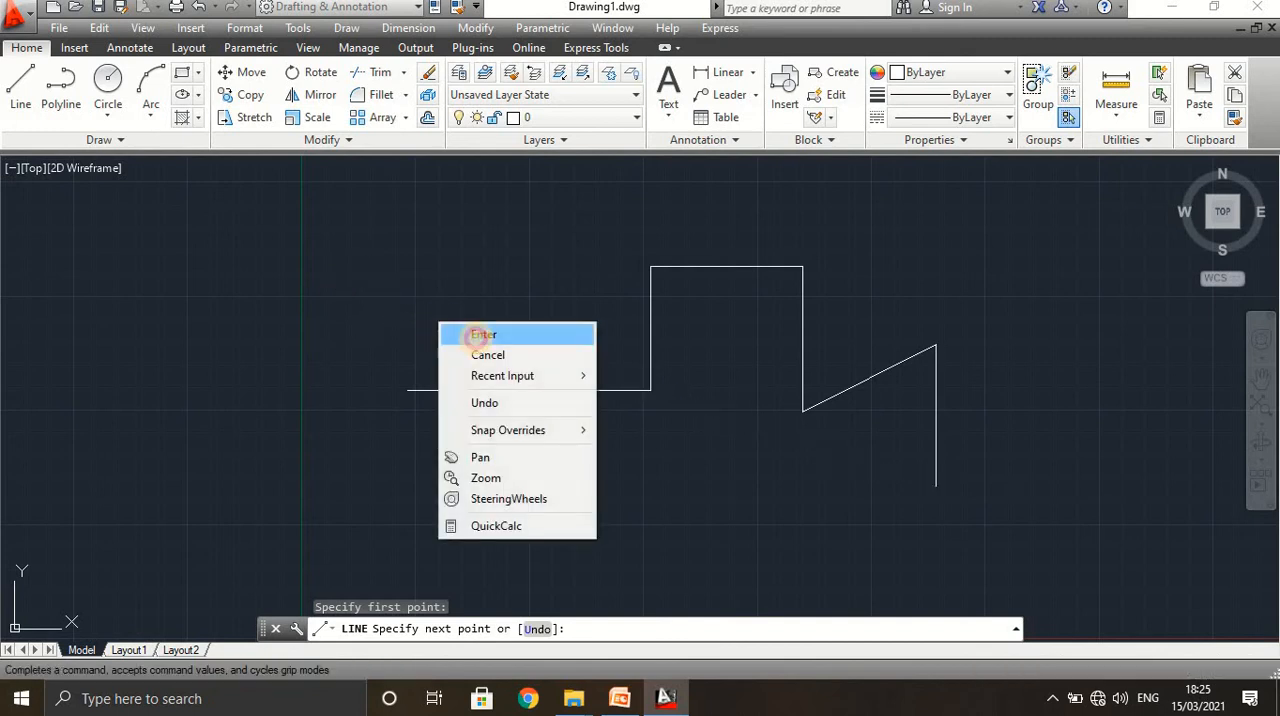
click(466, 334)
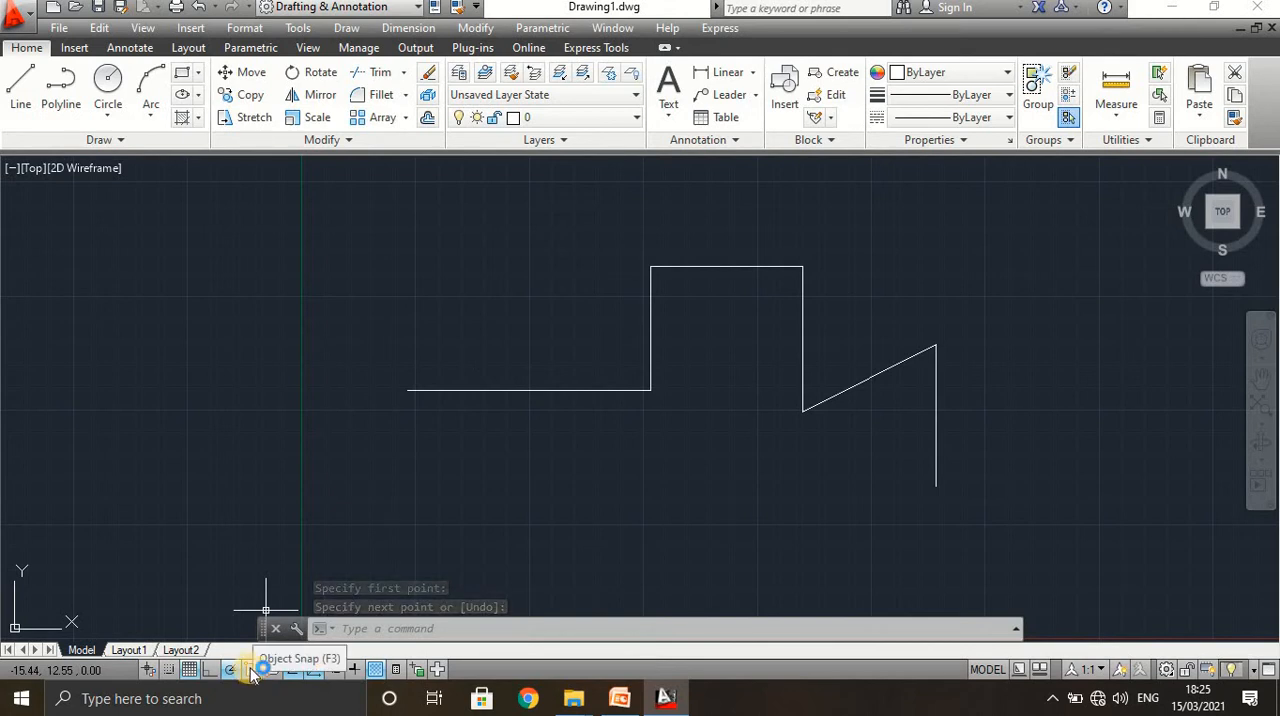
Examine the available object snap modes in the snap list and drafting settings during a line command, and cancel the command.
click(22, 90)
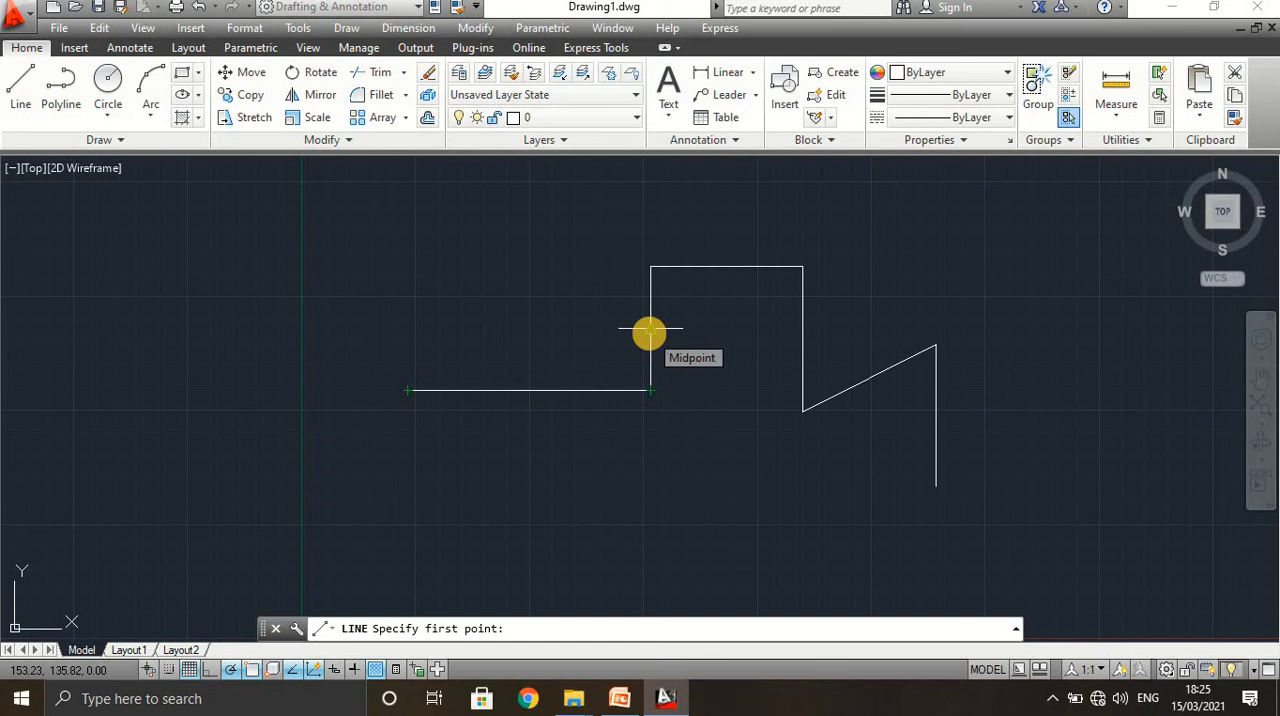
click(250, 670)
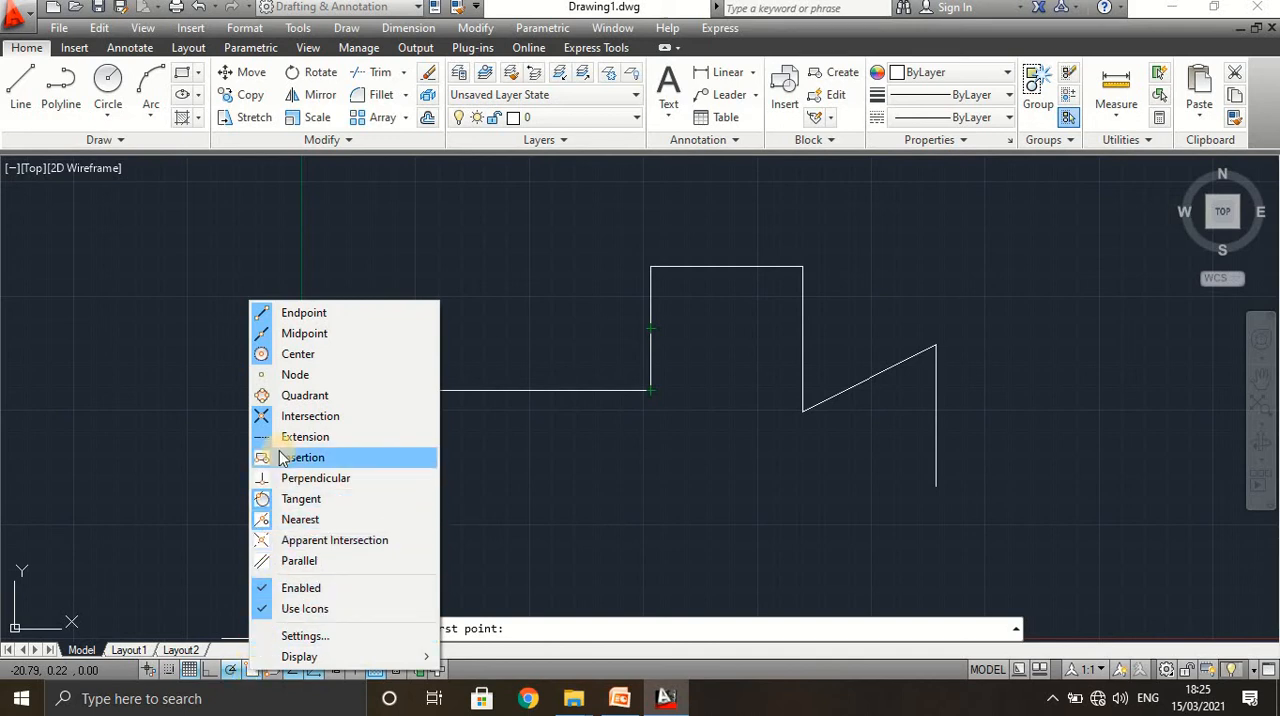
click(305, 313)
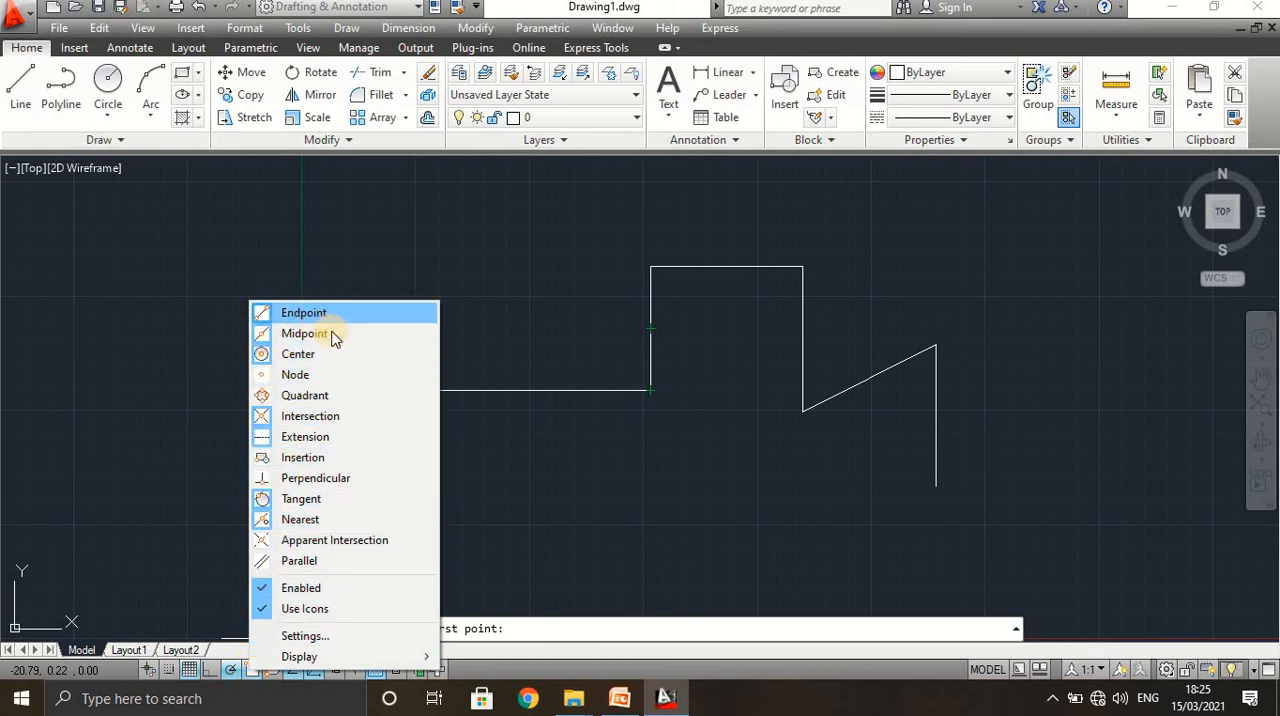
click(335, 337)
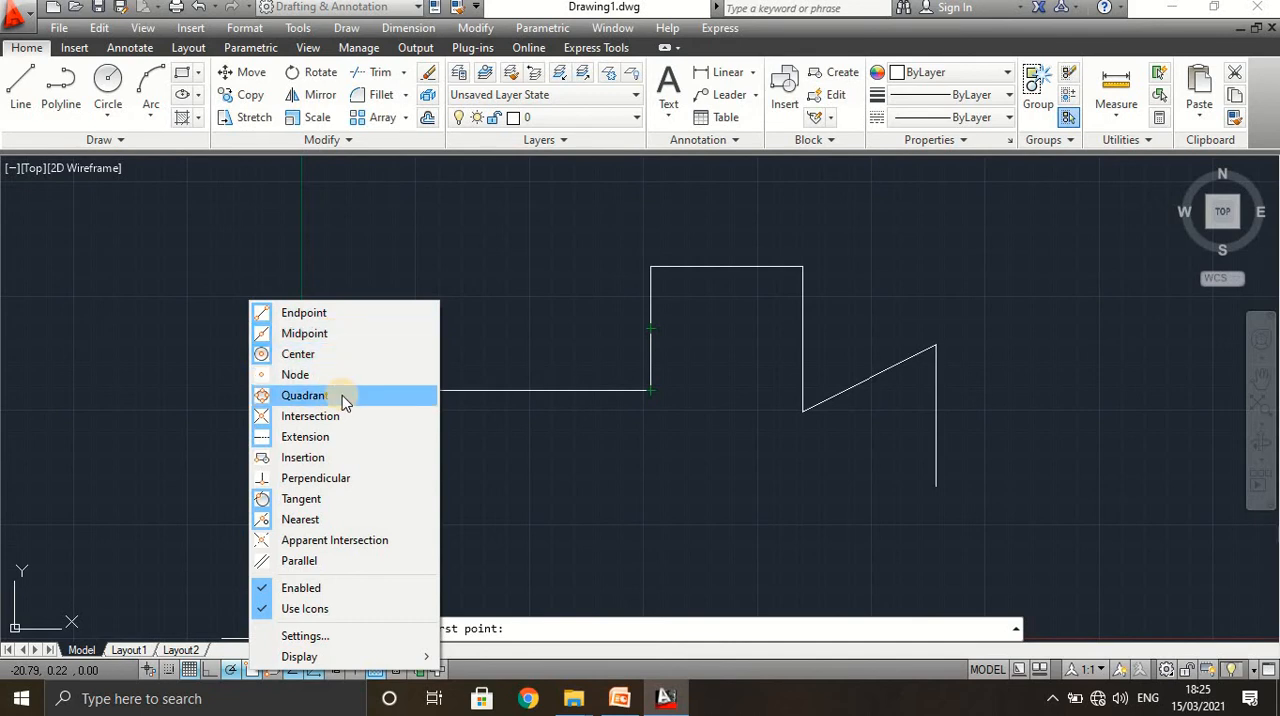
click(353, 448)
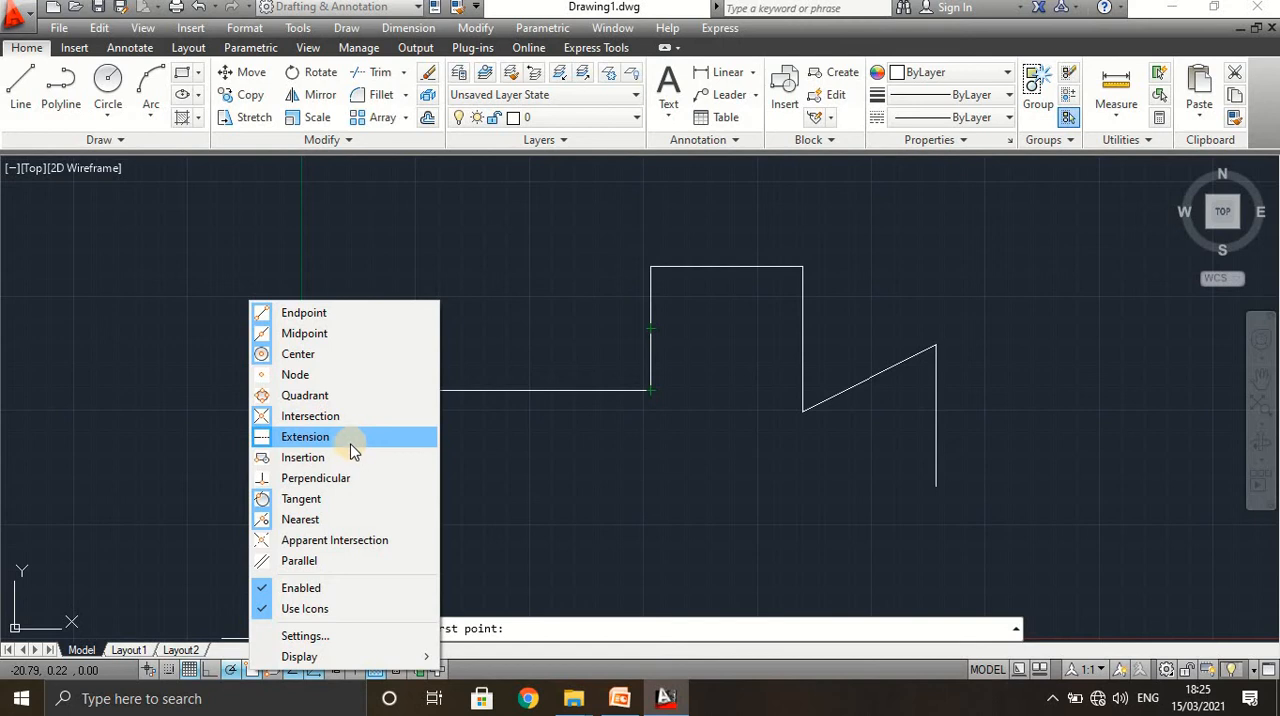
click(345, 465)
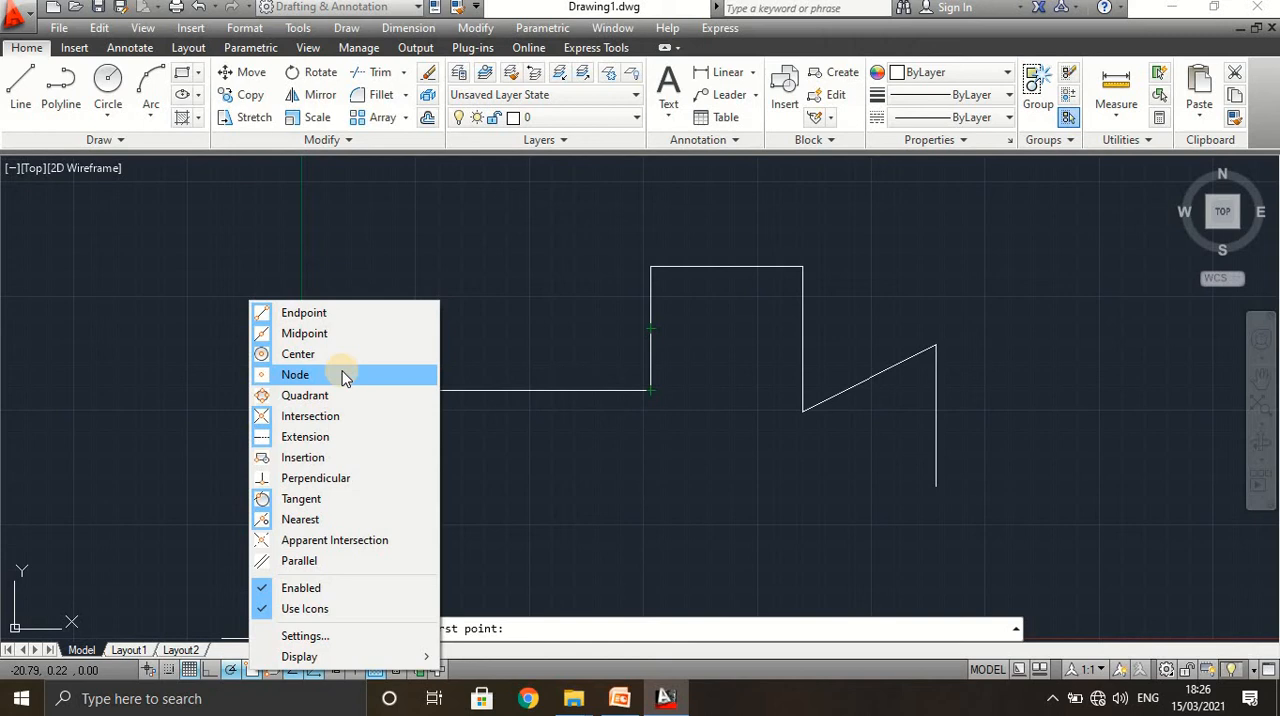
click(306, 636)
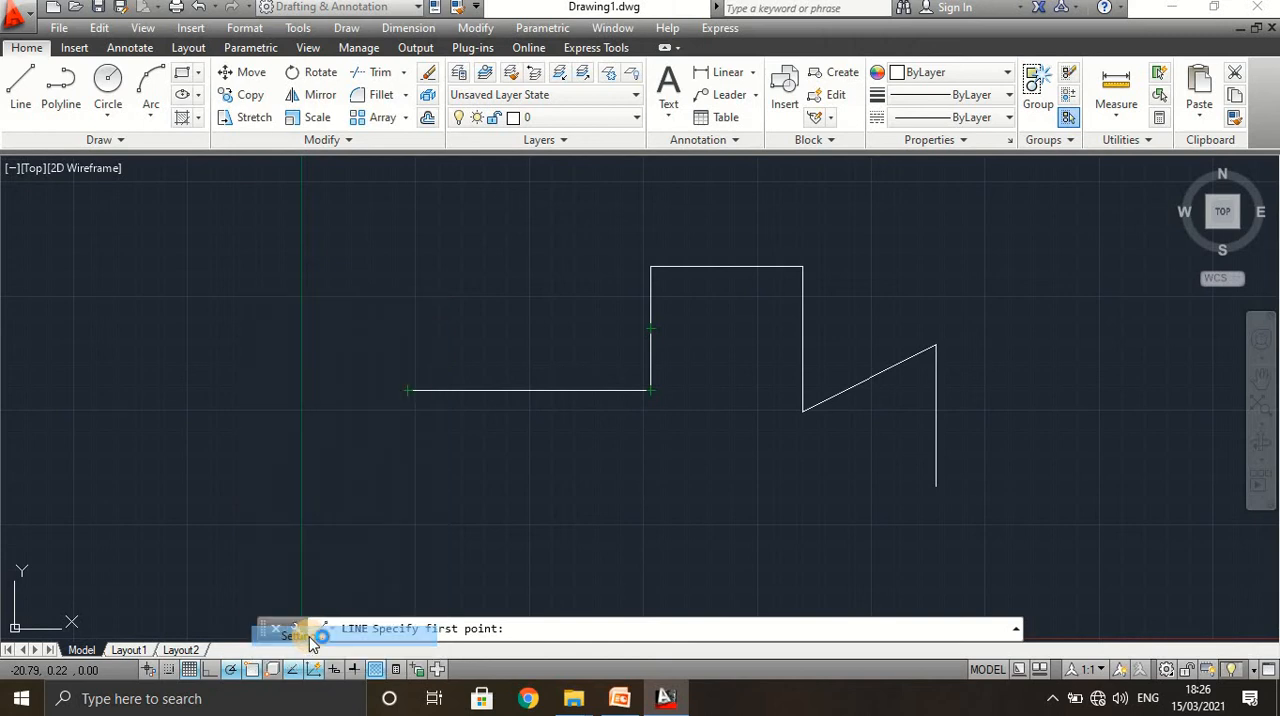
click(485, 238)
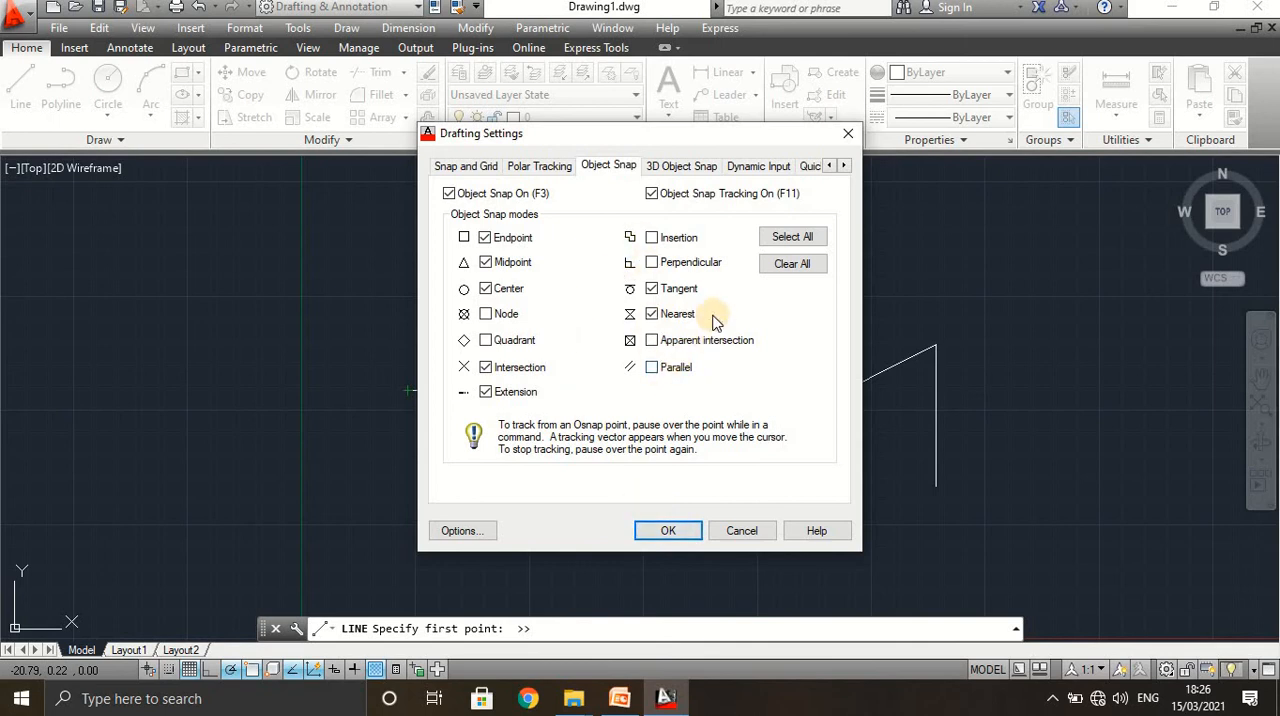
click(670, 531)
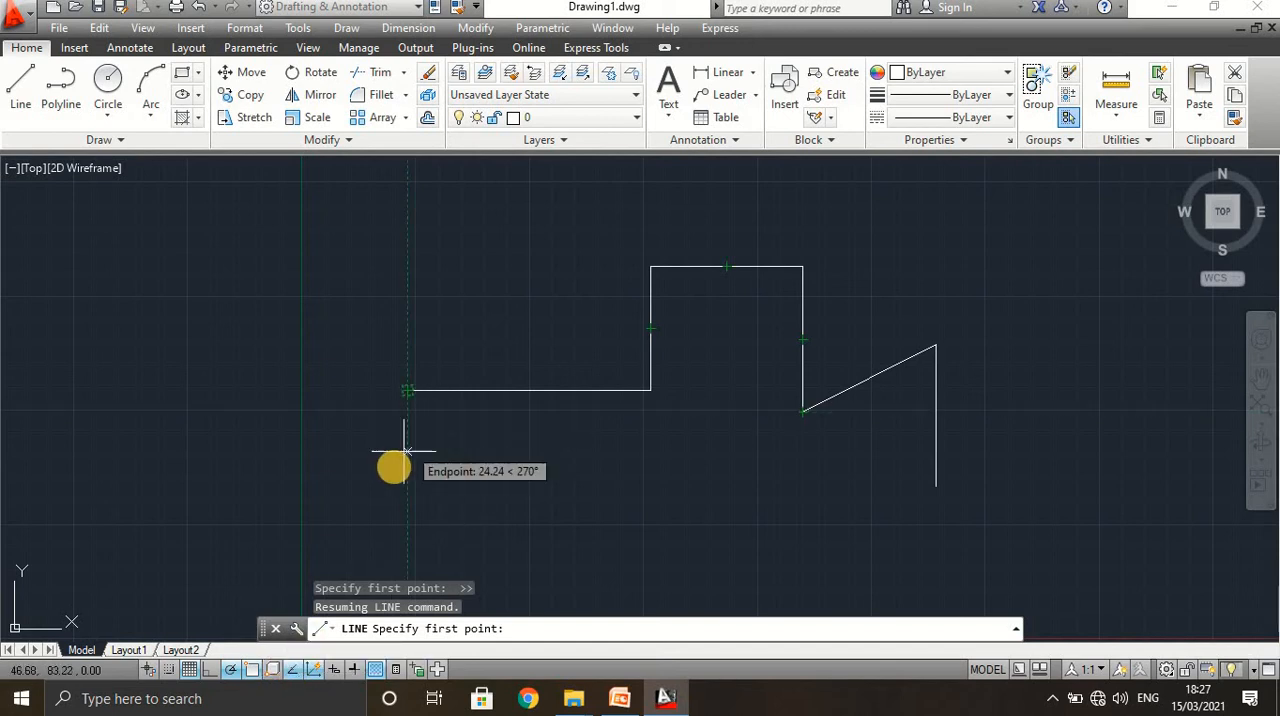
key(Escape)
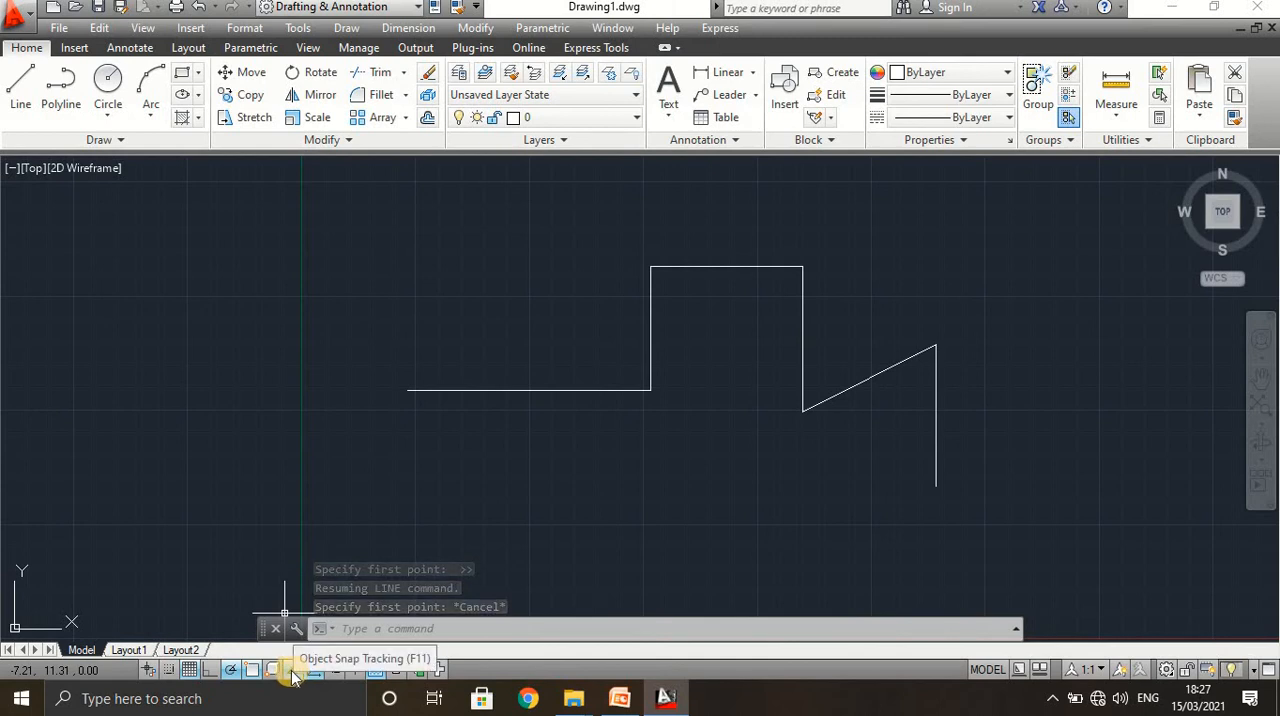
Turn off object snap tracking and start a line at the free left endpoint of the long horizontal line.
click(292, 672)
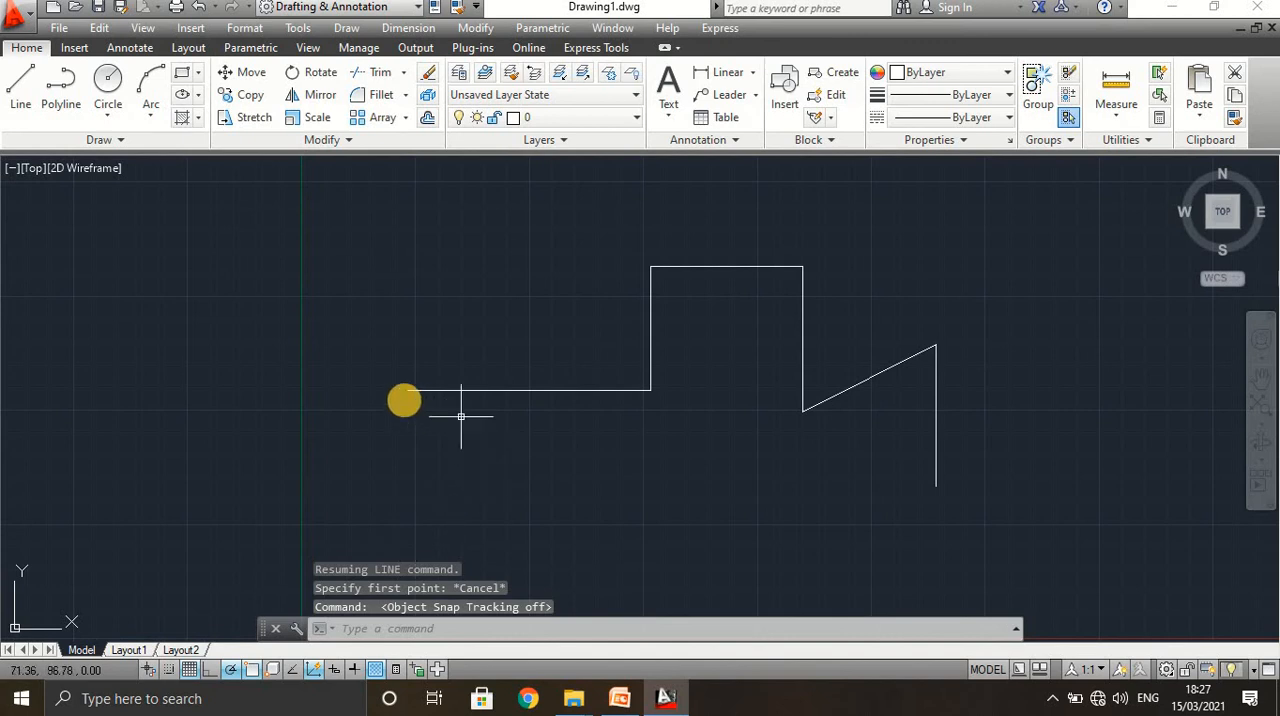
click(20, 82)
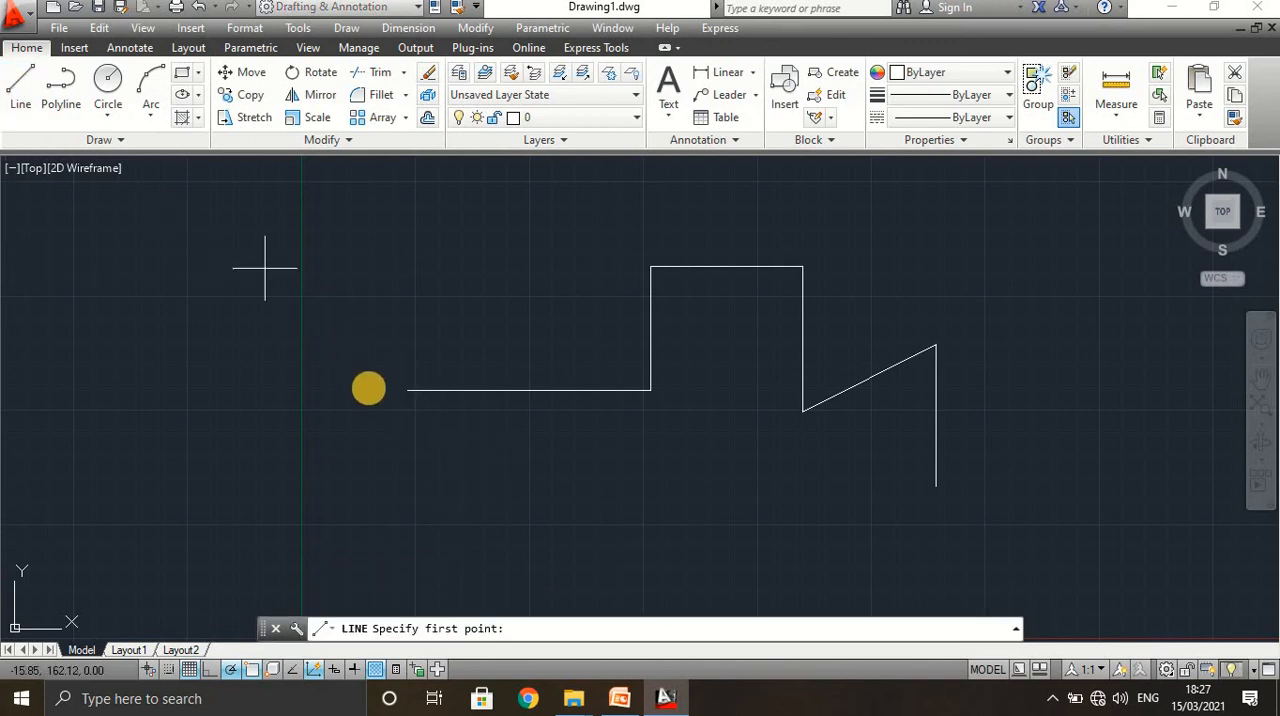
click(407, 390)
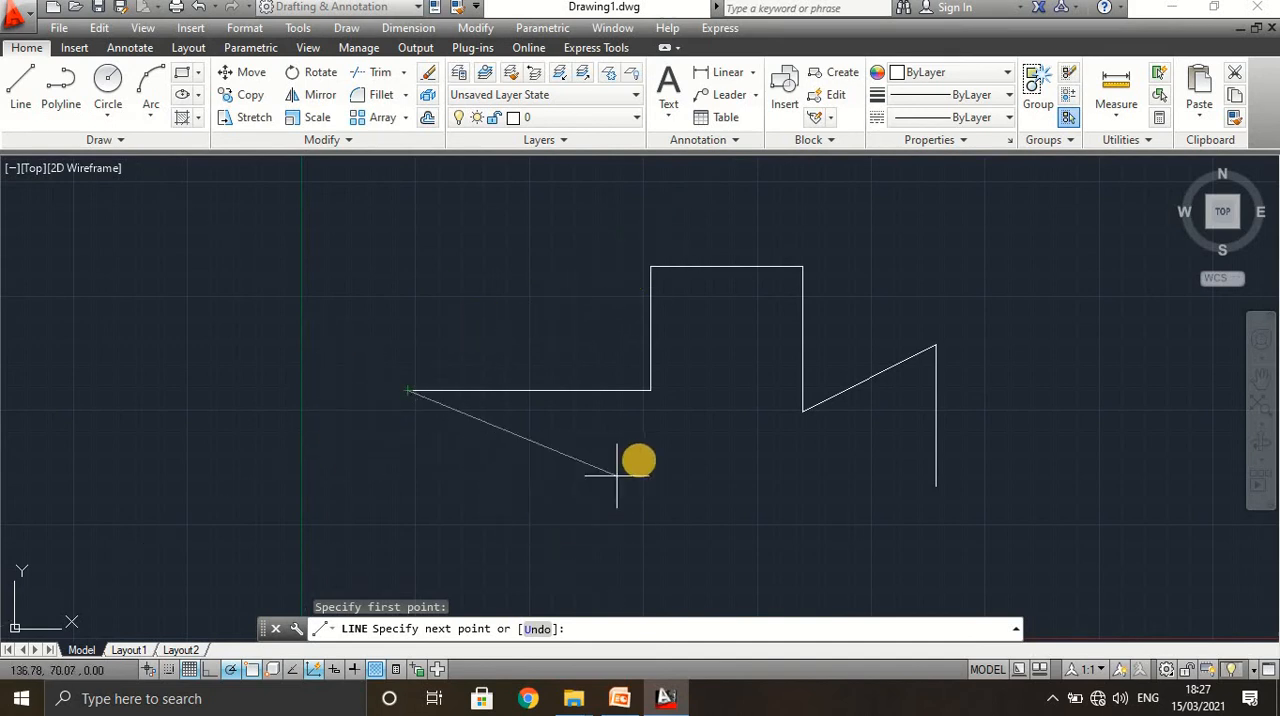
Turn polar tracking off and object snap tracking on, and cancel the active line.
click(228, 668)
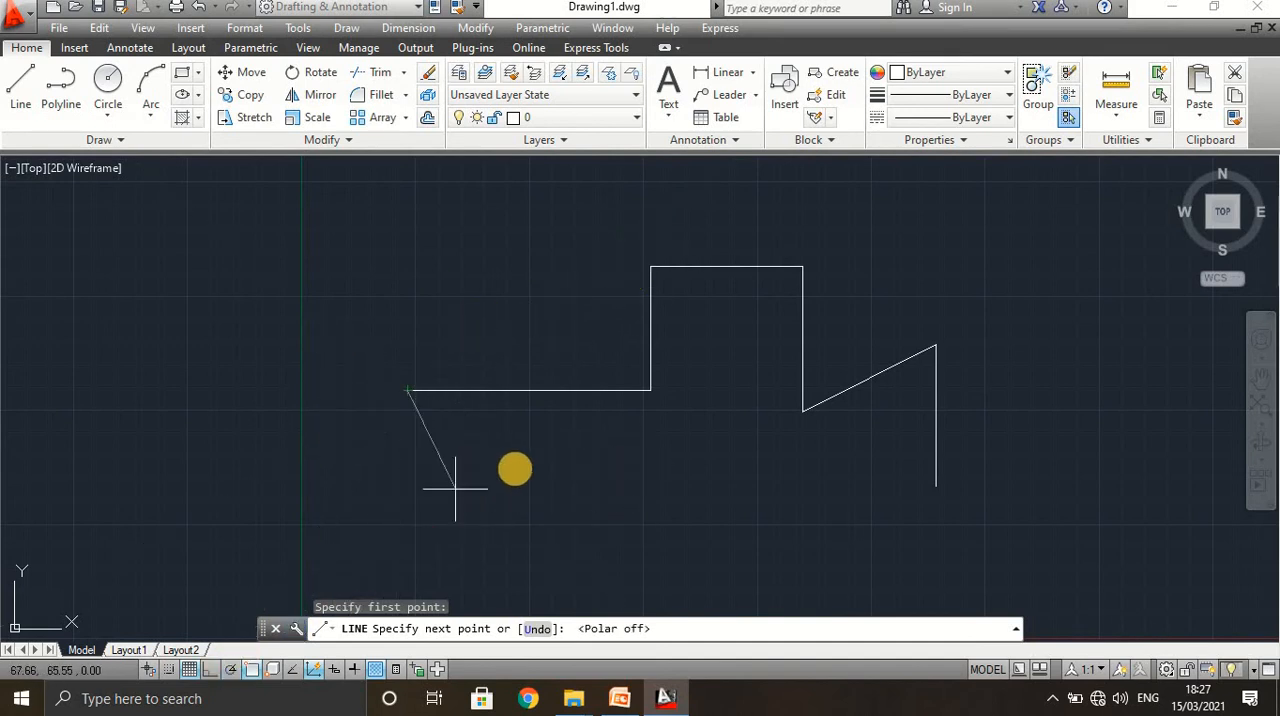
click(293, 670)
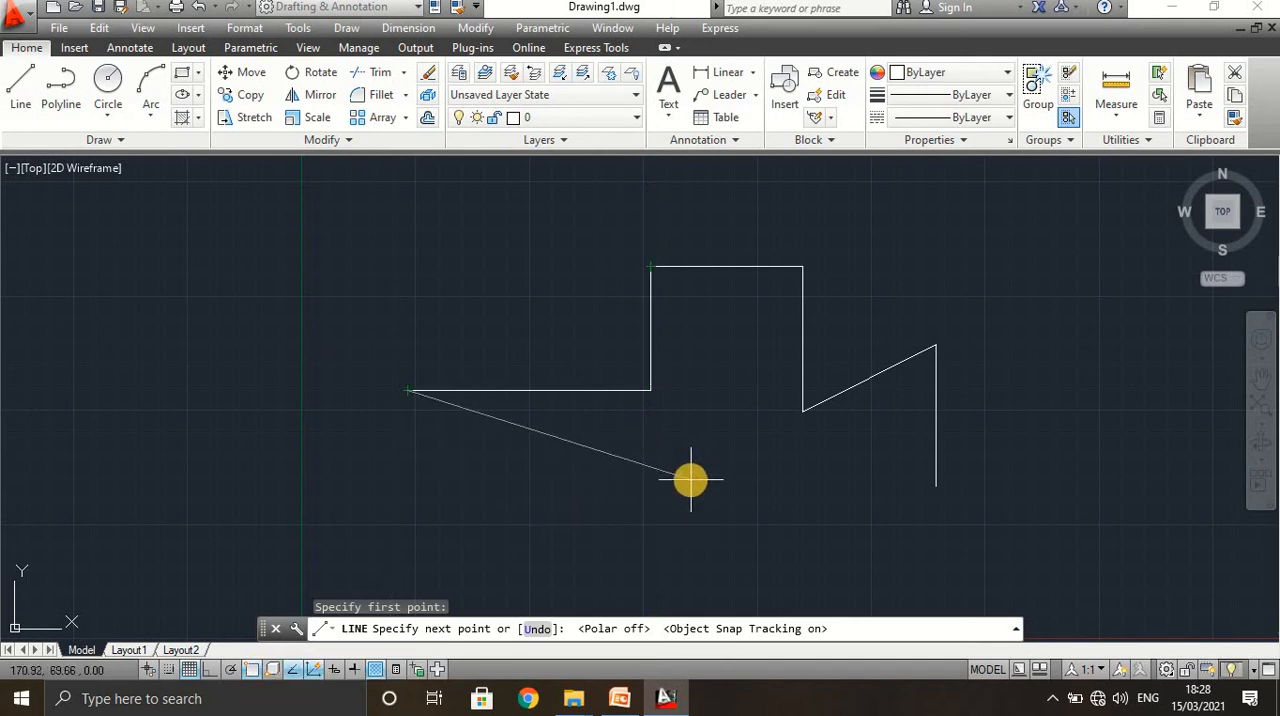
key(Escape)
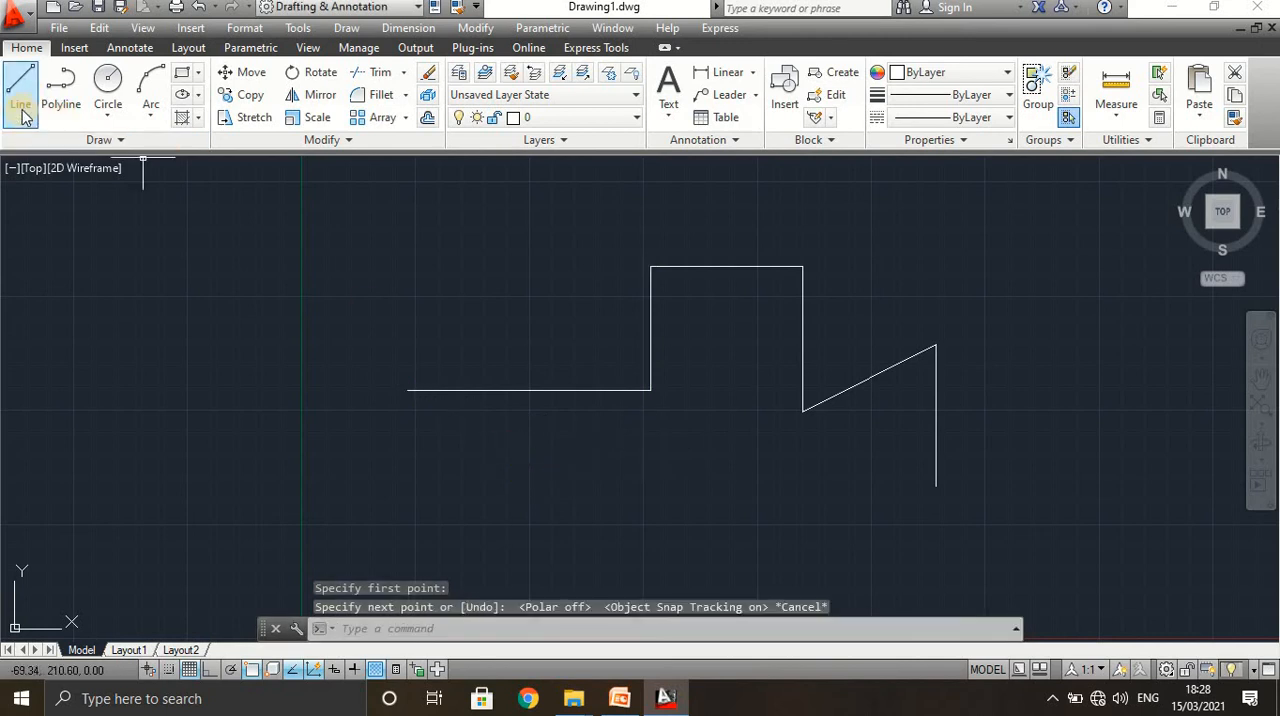
Draw a sloping line from the horizontal line's right end to a point tracked level with the lower end of the second vertical line.
click(20, 90)
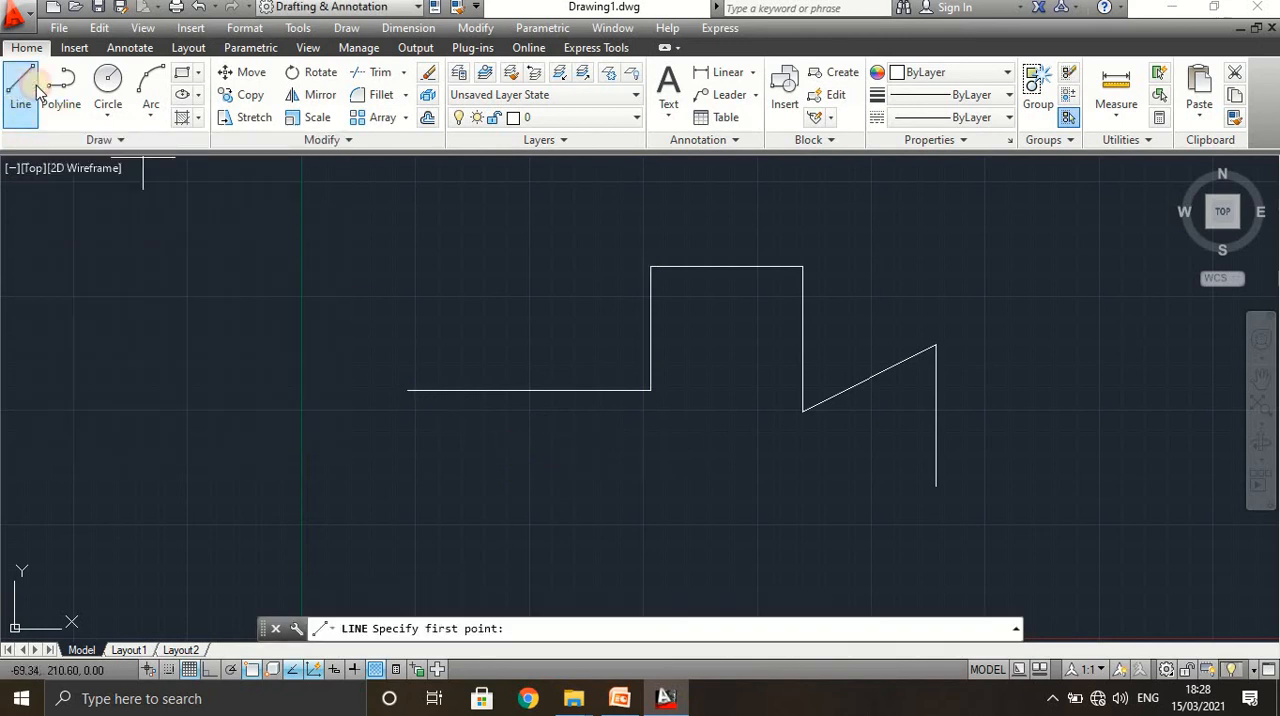
click(649, 390)
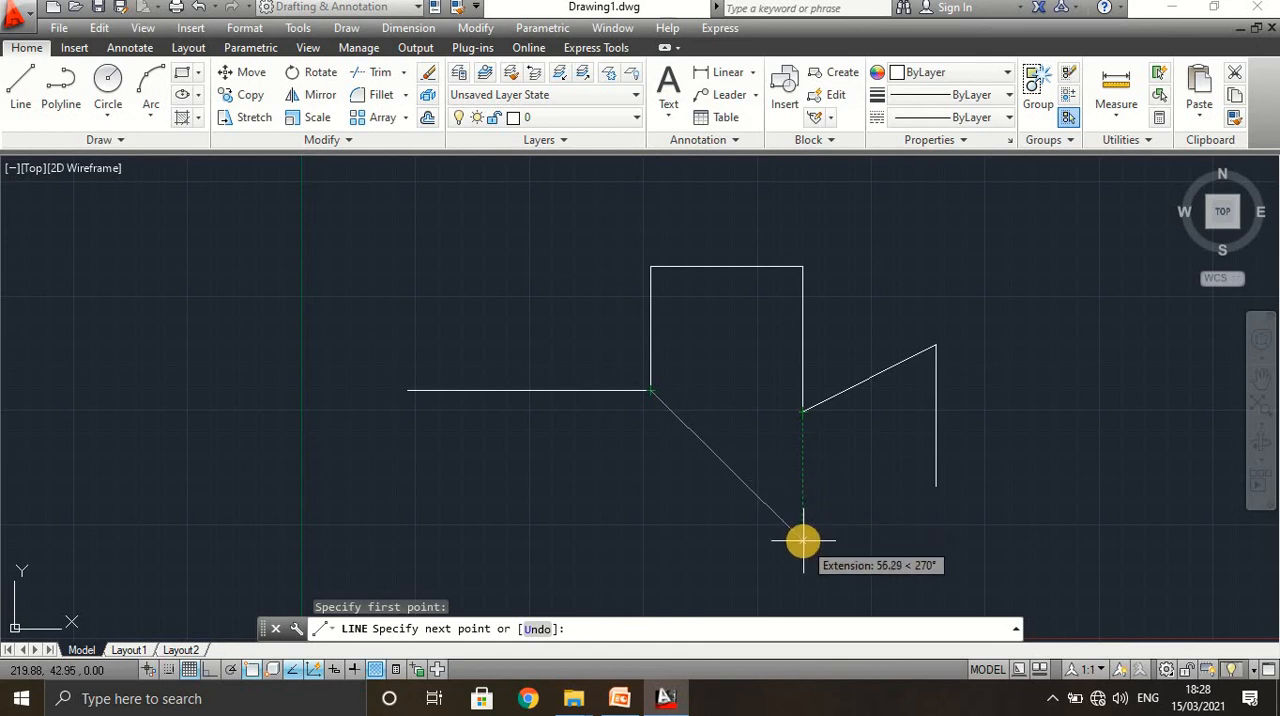
click(290, 673)
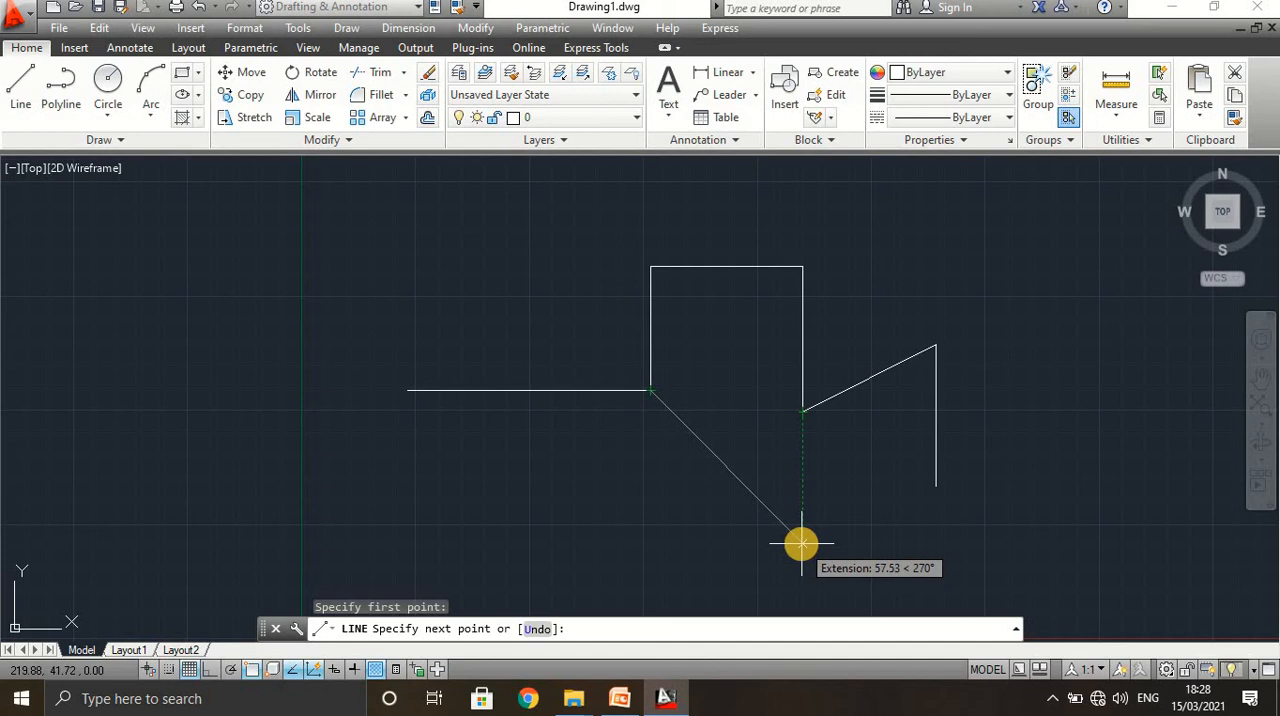
click(757, 410)
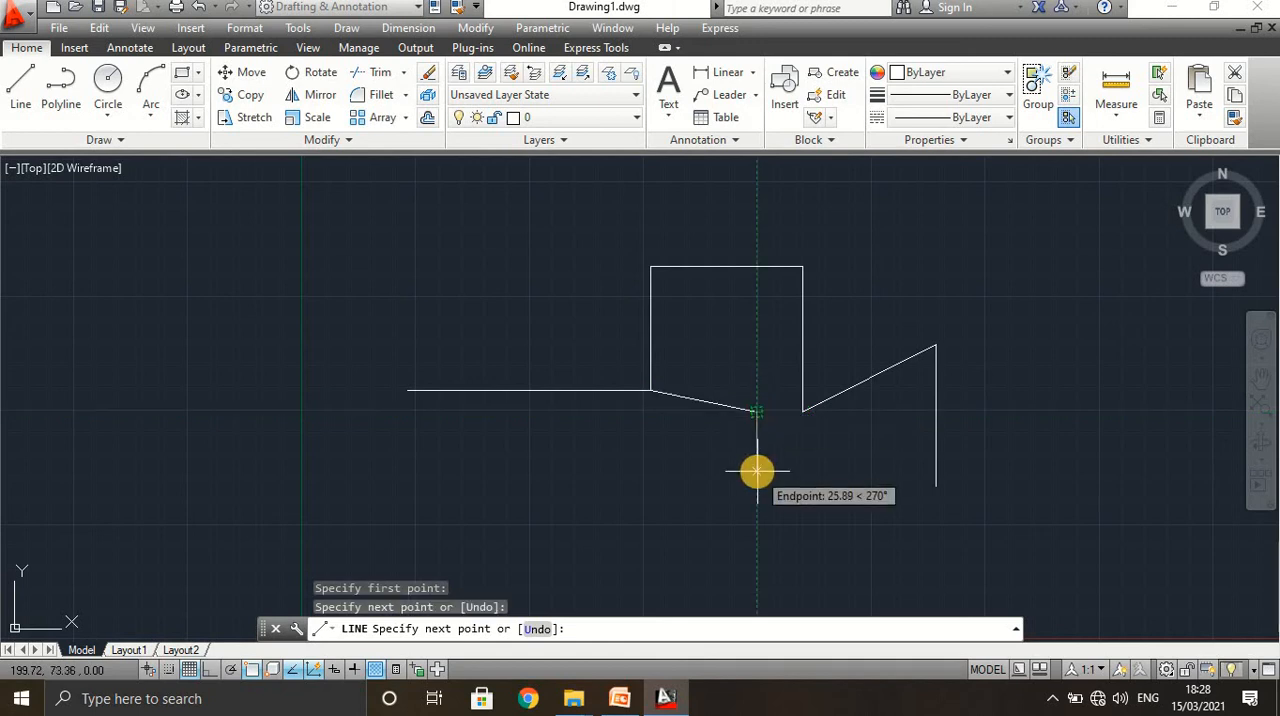
click(292, 668)
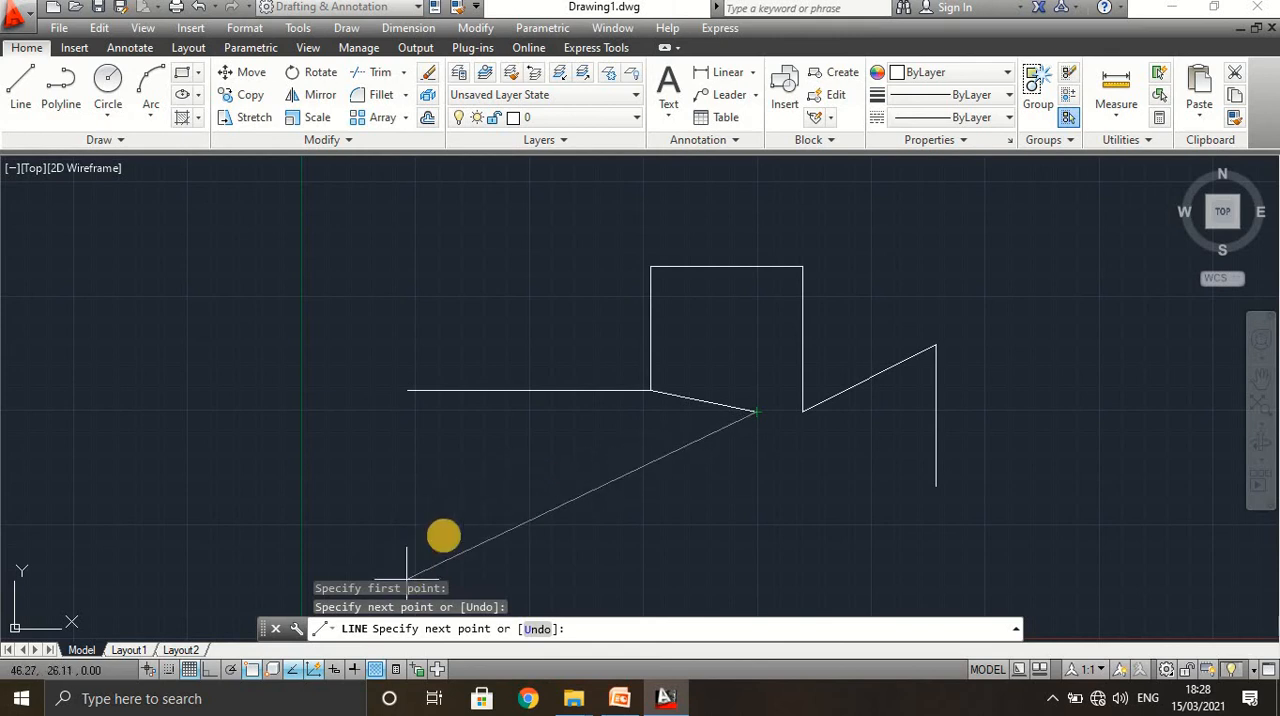
key(Escape)
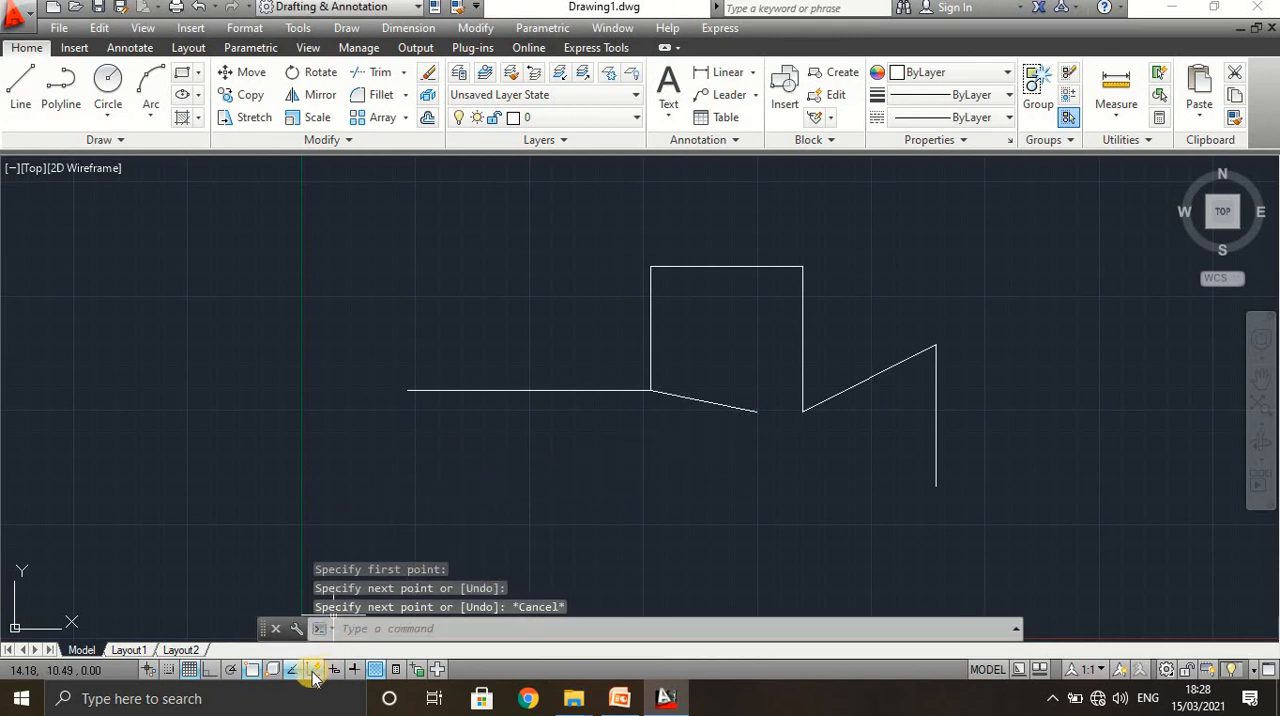
Turn on dynamic input during a trial line started below the horizontal line, and cancel that line.
click(312, 672)
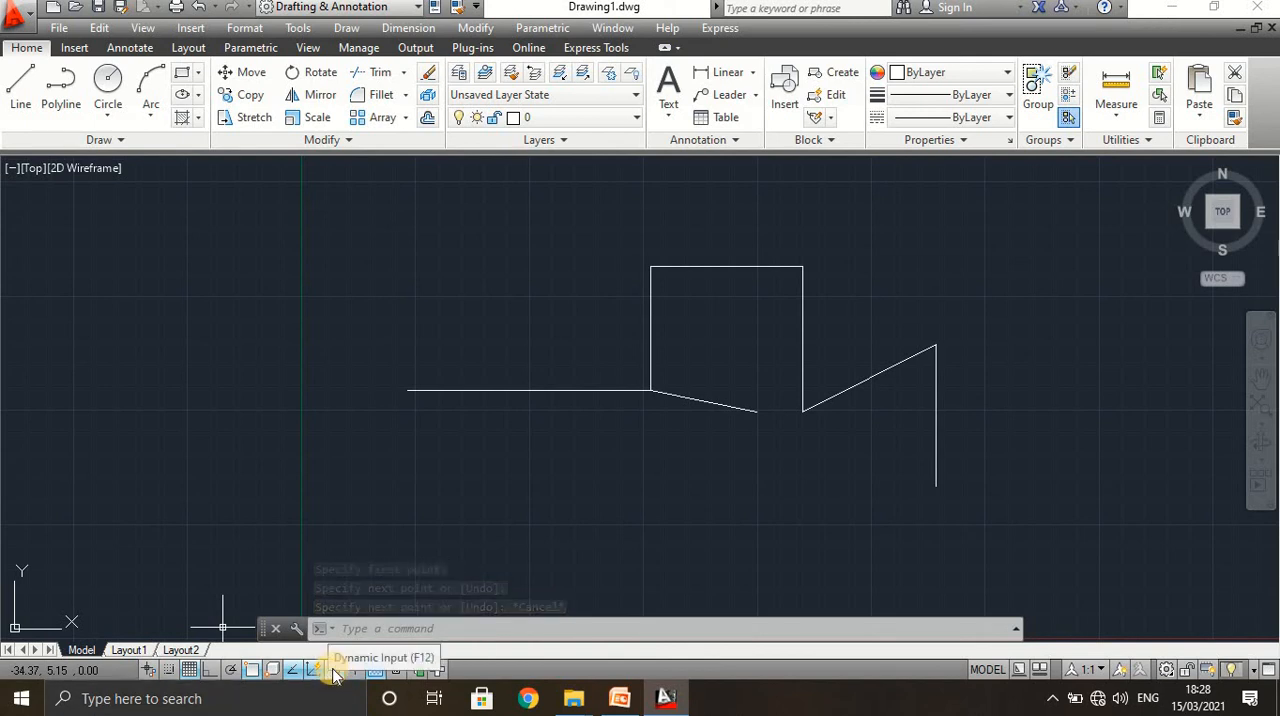
click(20, 84)
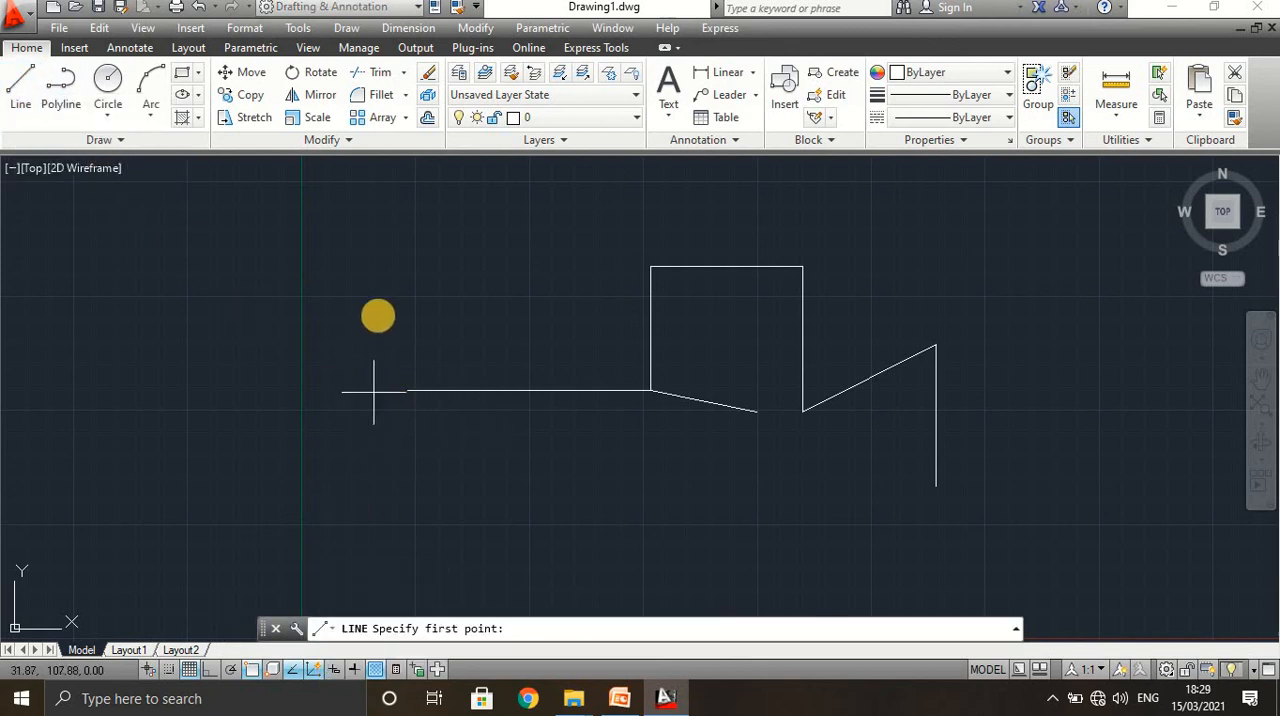
click(380, 446)
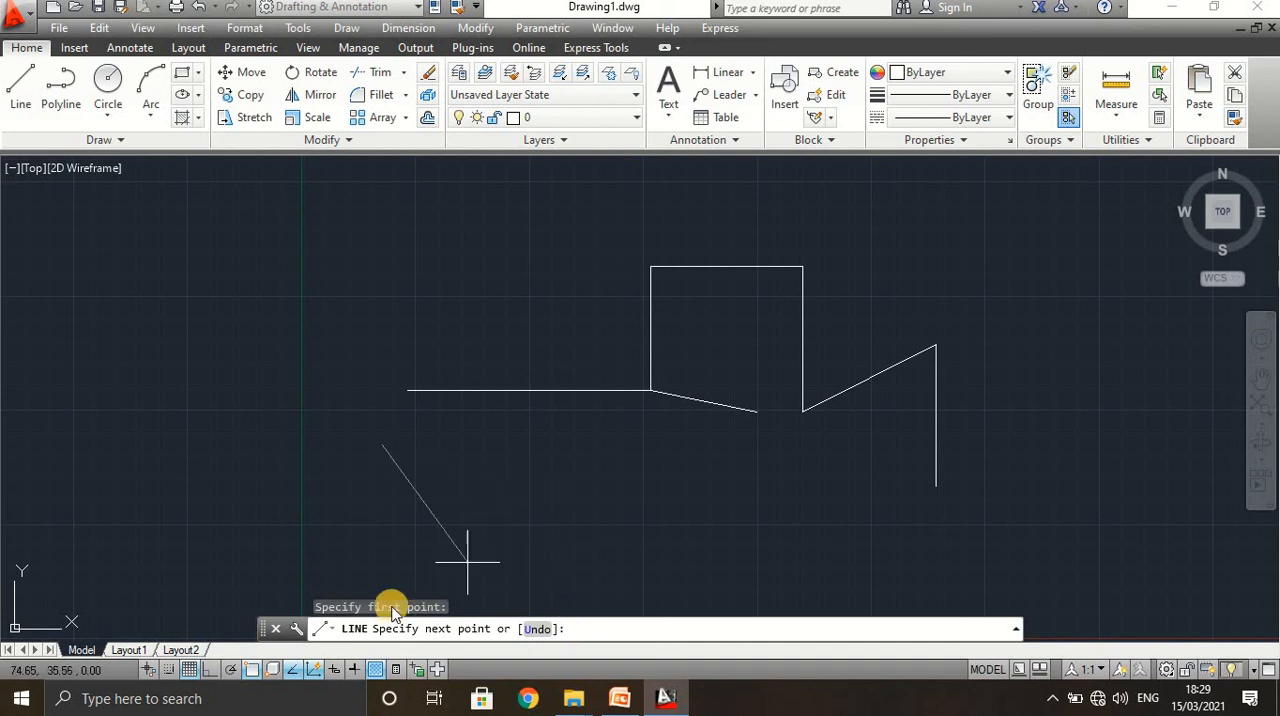
click(338, 676)
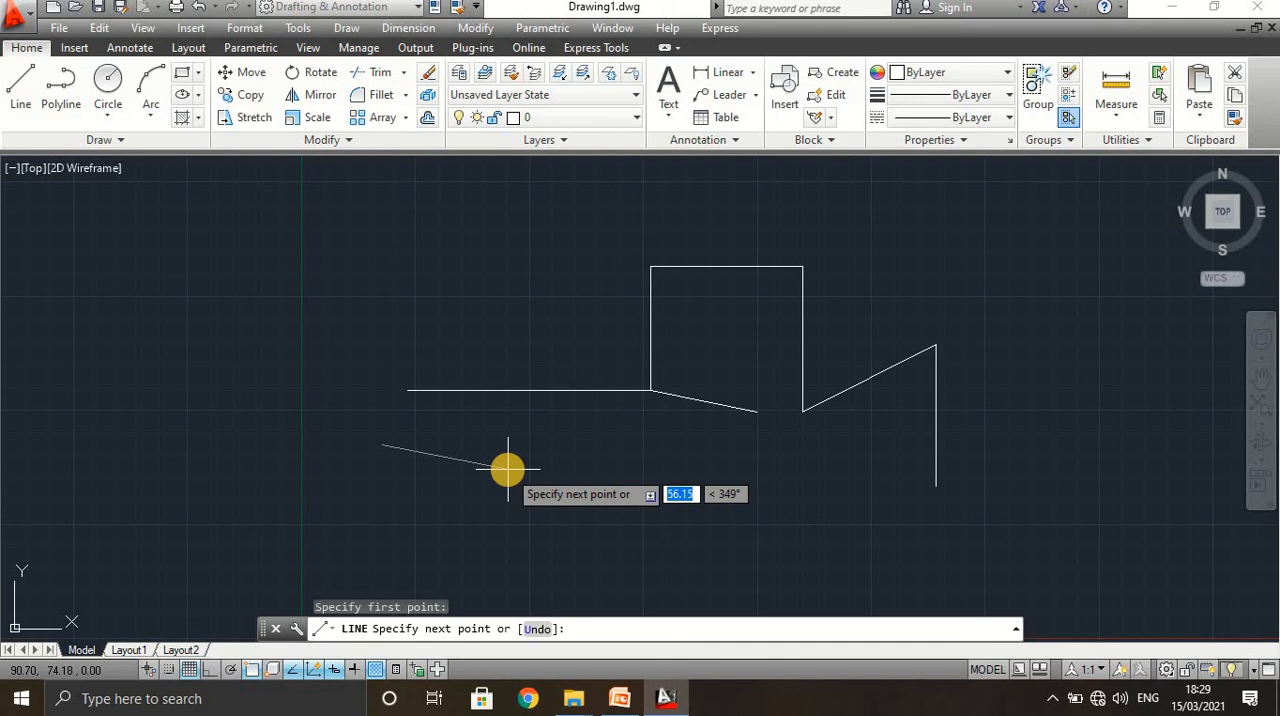
key(Escape)
key(ctrl+1)
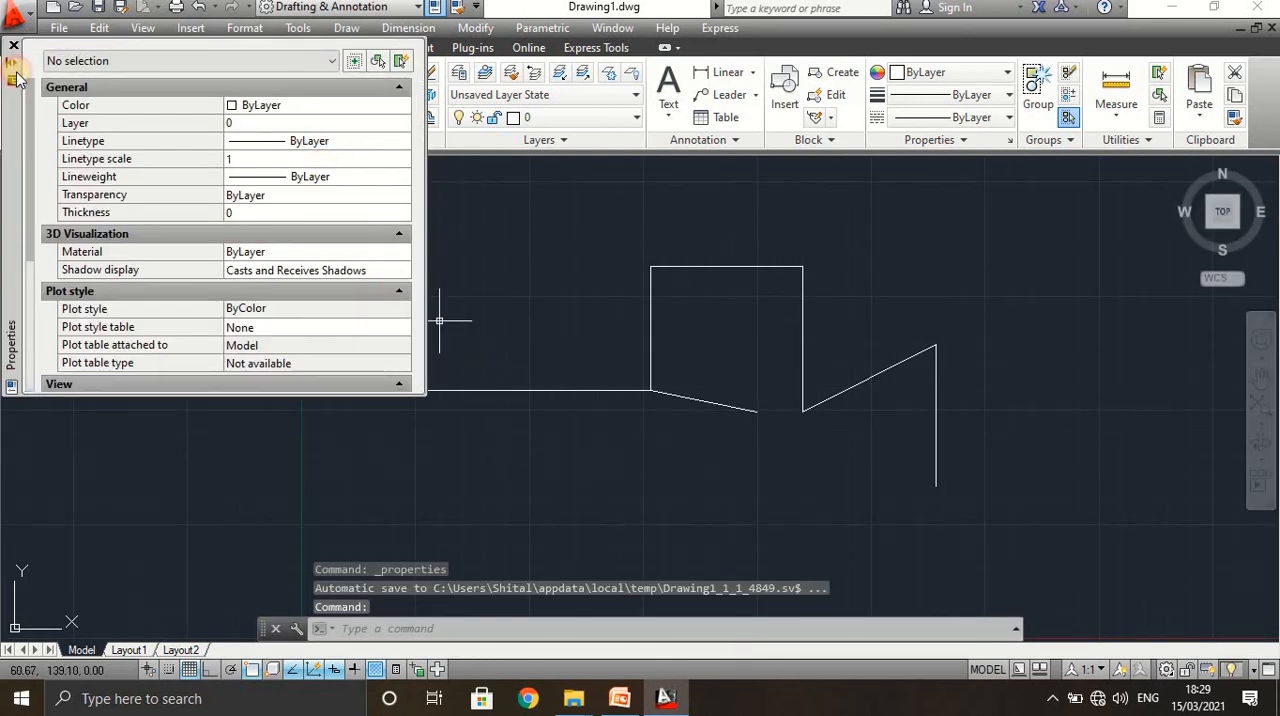
click(13, 48)
Draw a line 125 mm long at 50 degrees, starting just below the long horizontal line's left end.
click(20, 85)
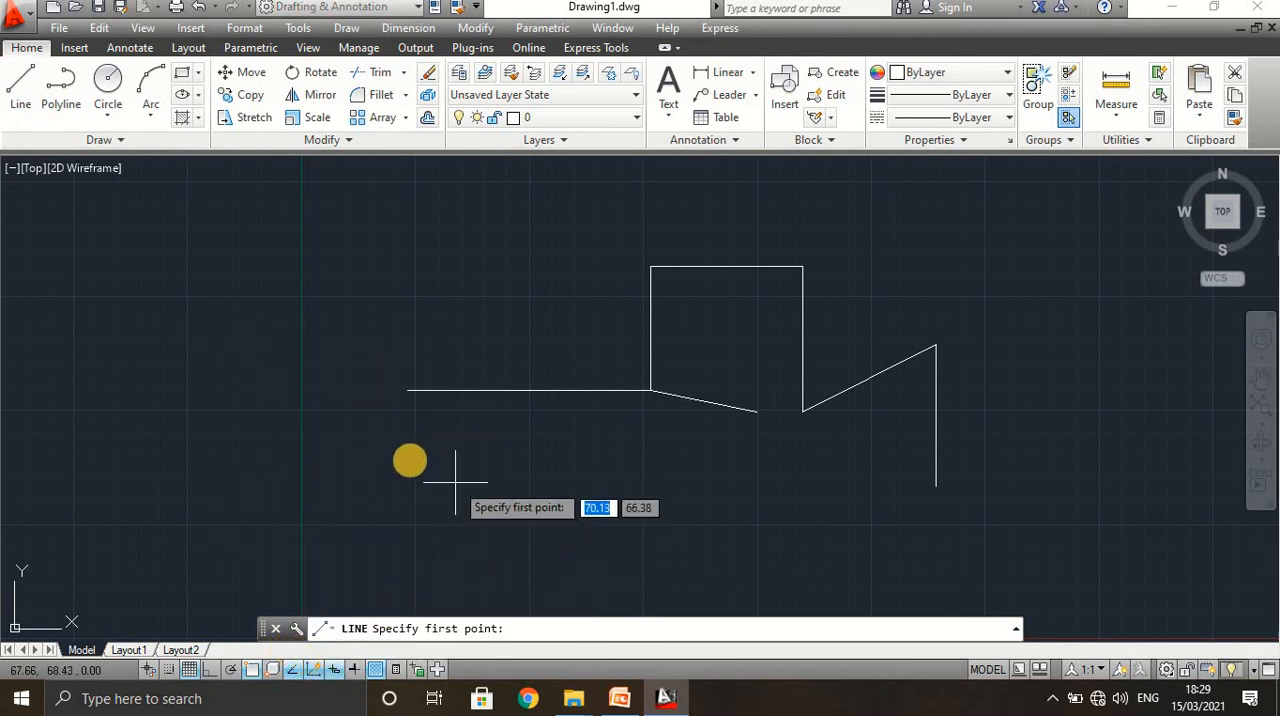
click(408, 441)
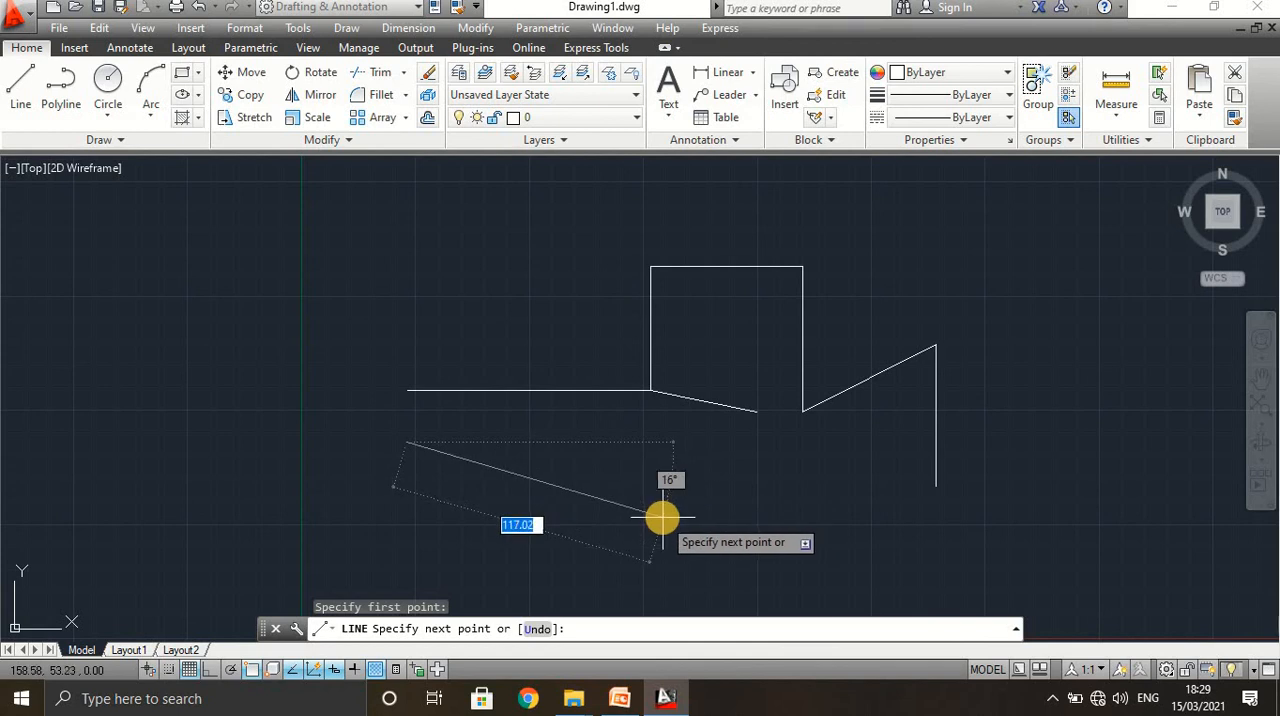
text(125)
key(Tab)
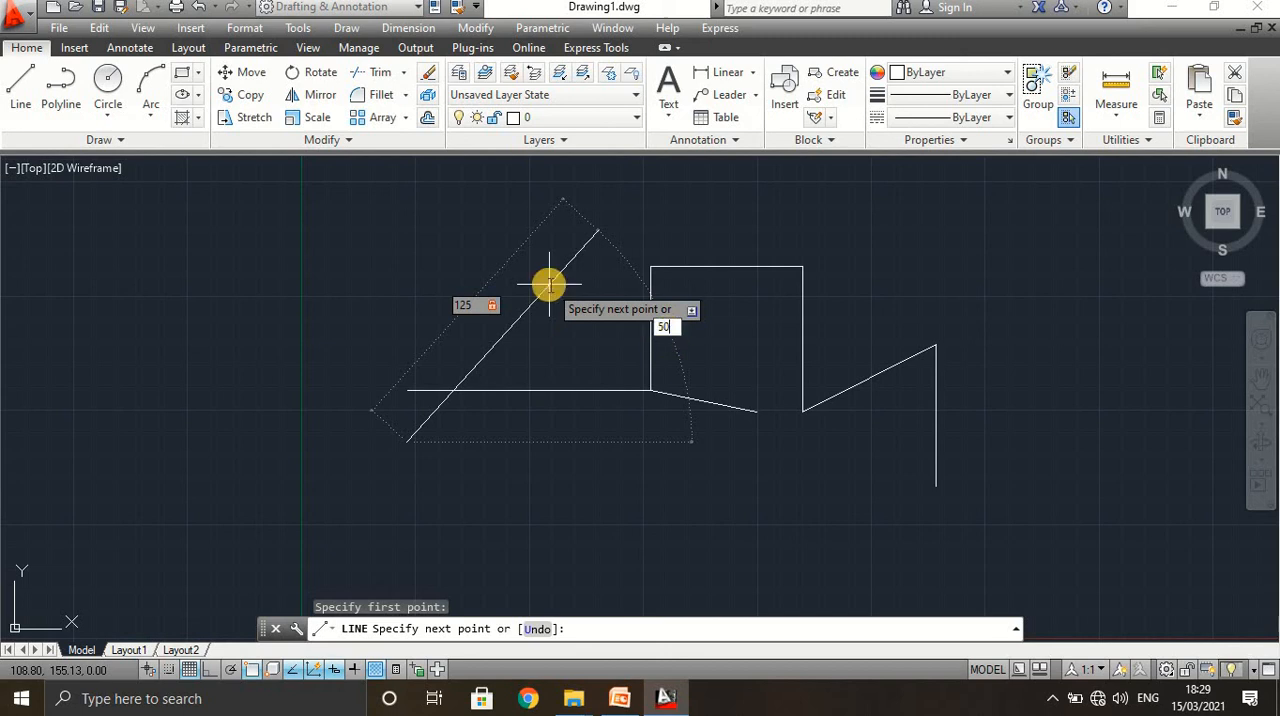
key(Return)
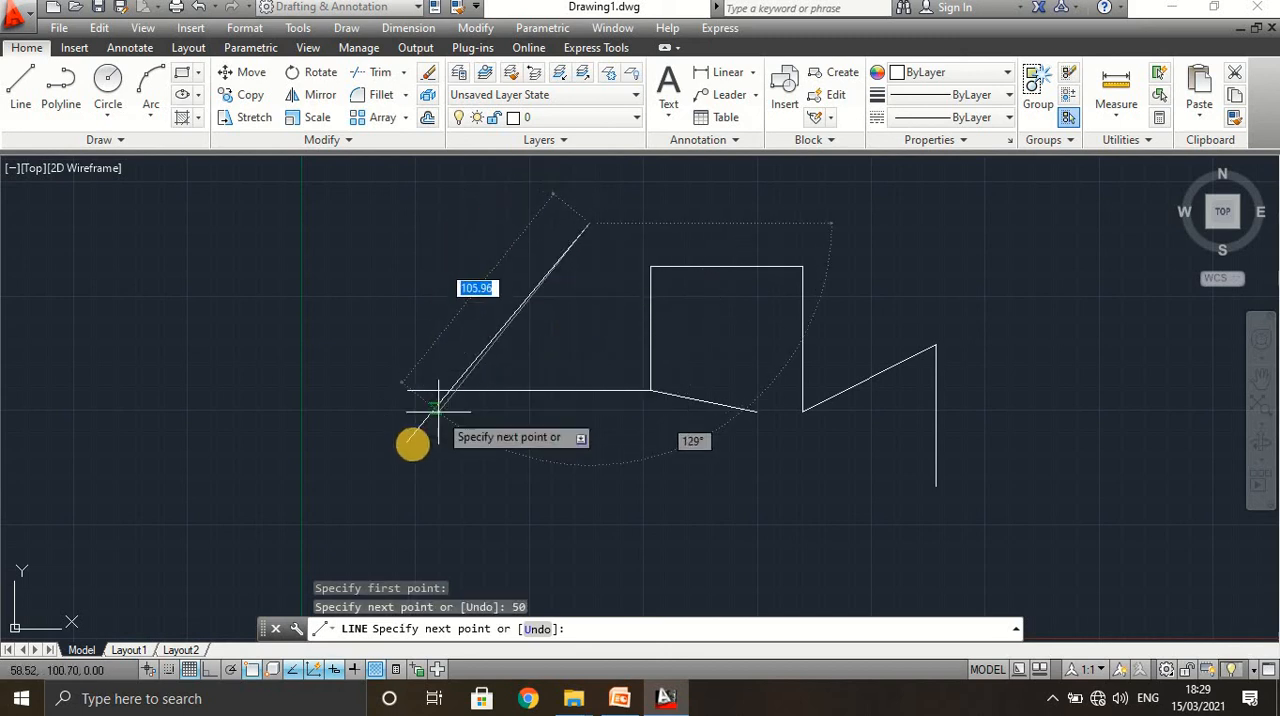